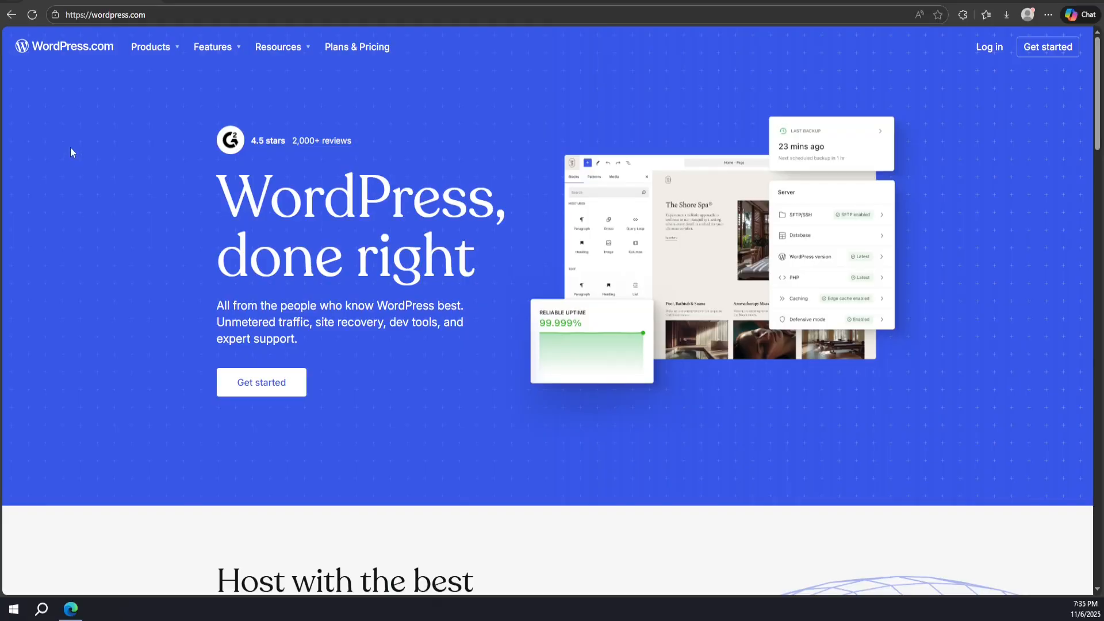
Search Bing for 'localwp' in a new tab and open the official localwp.com homepage
{"action": "left_click", "coordinate": [176, 0]}
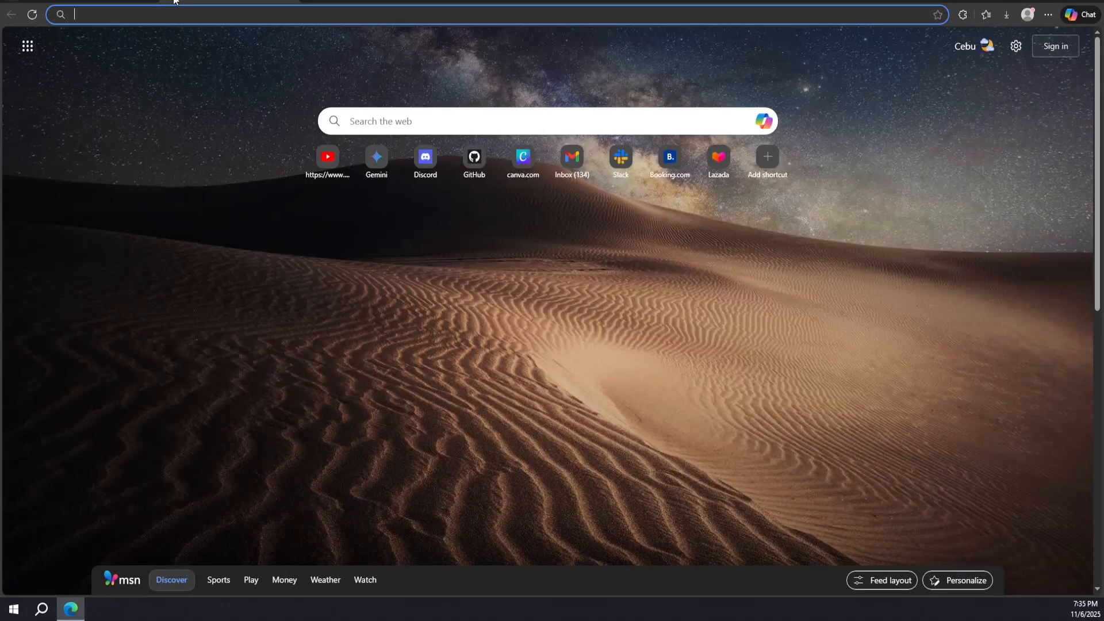
{"action": "type", "text": "localwp"}
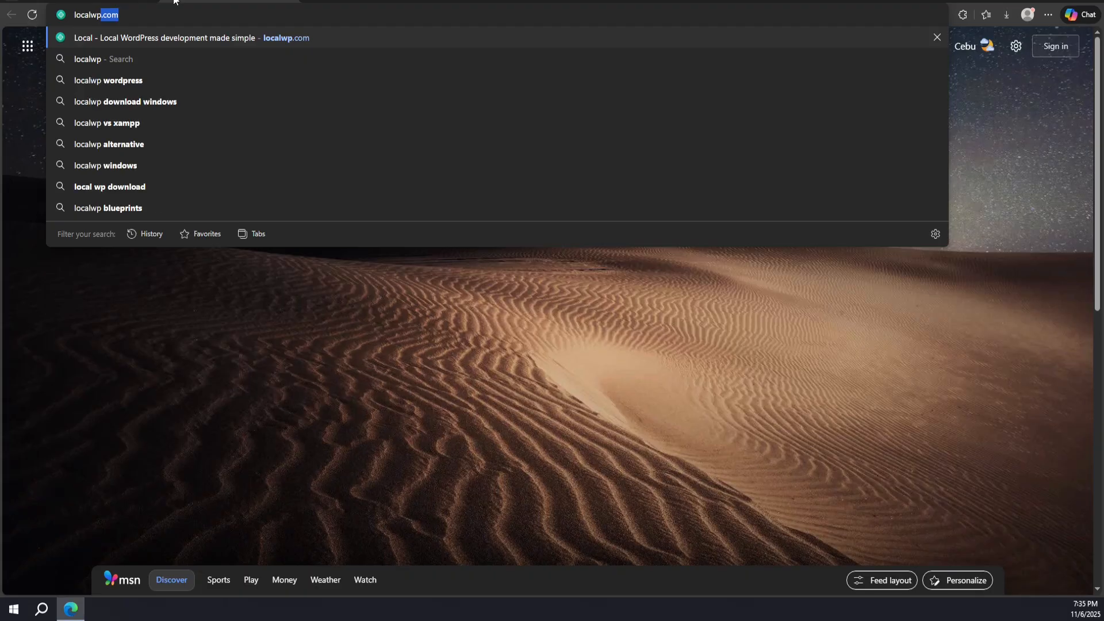
{"action": "key", "text": "Delete"}
{"action": "key", "text": "Return"}
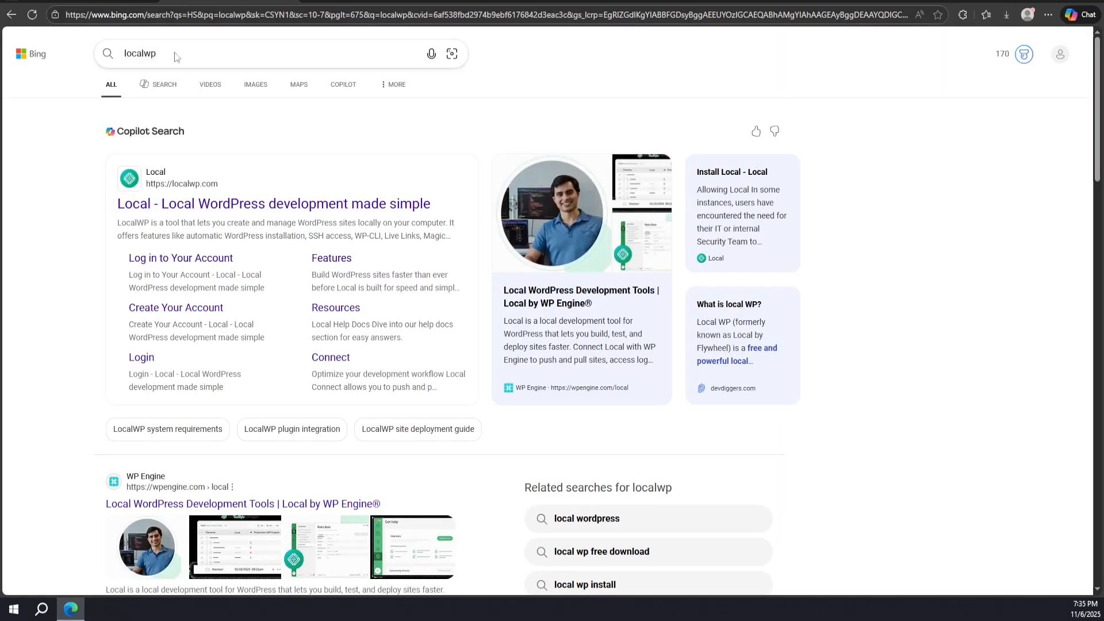
{"action": "left_click", "coordinate": [187, 207]}
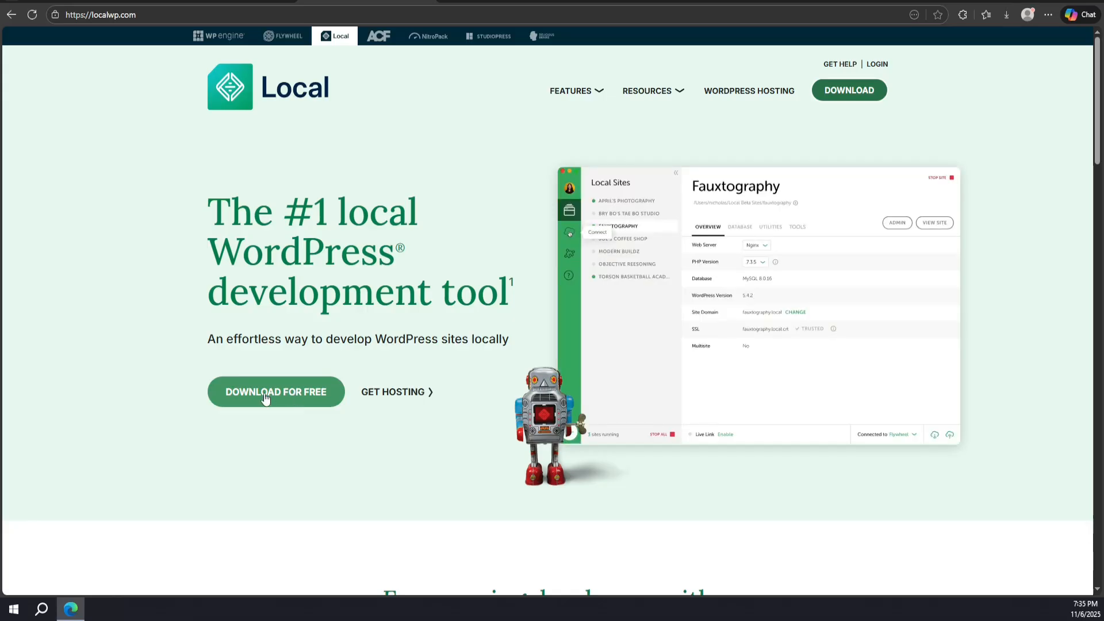
Bring up Local's download form and choose Windows as the platform
{"action": "left_click", "coordinate": [265, 399]}
{"action": "left_click", "coordinate": [460, 235]}
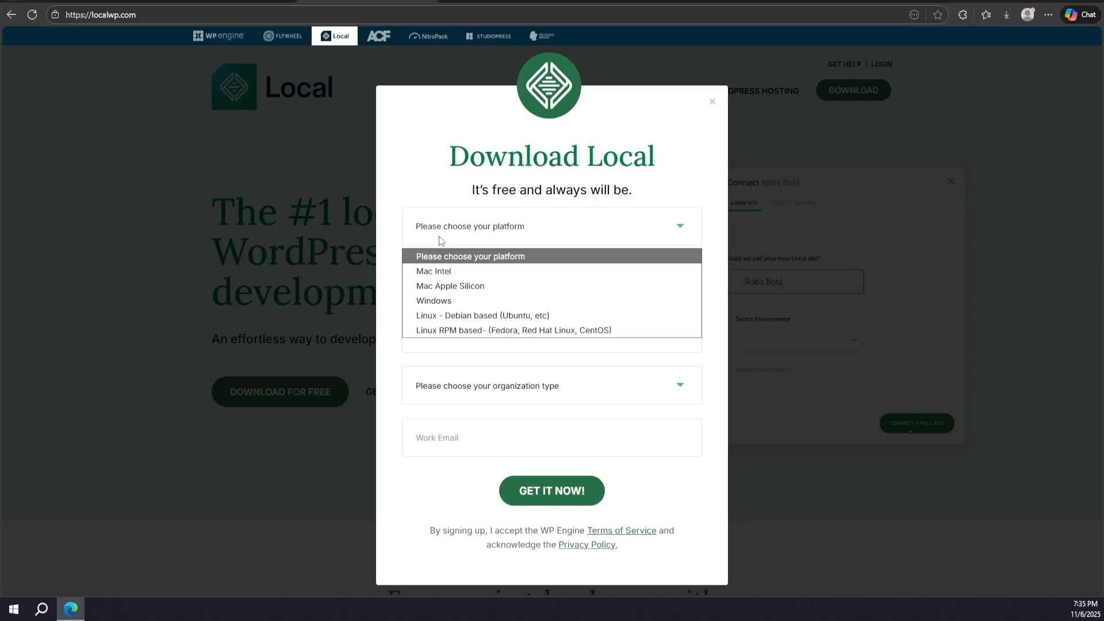
{"action": "left_click", "coordinate": [437, 302]}
Fill in the first and last name, pick Other as organization type, and begin the work email
{"action": "left_click", "coordinate": [448, 286]}
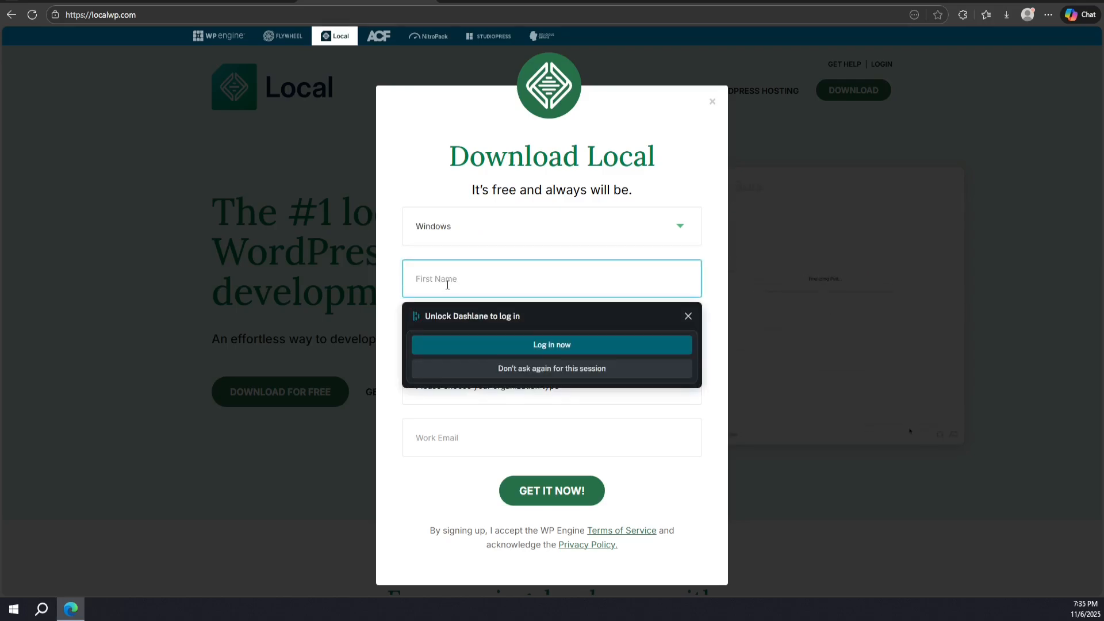
{"action": "type", "text": "juan"}
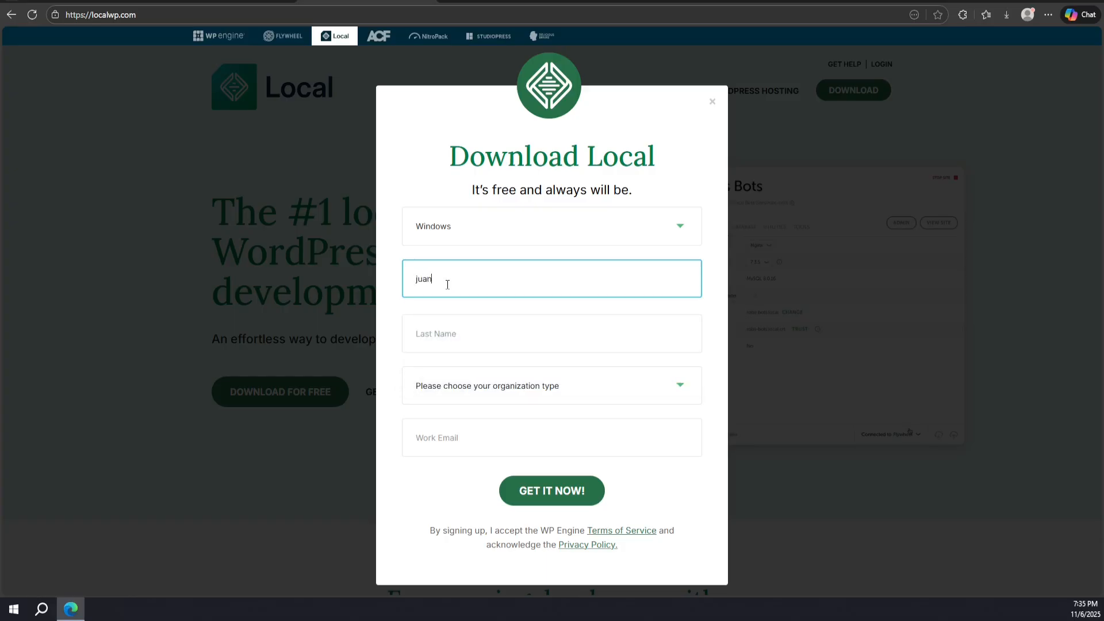
{"action": "key", "text": "Tab"}
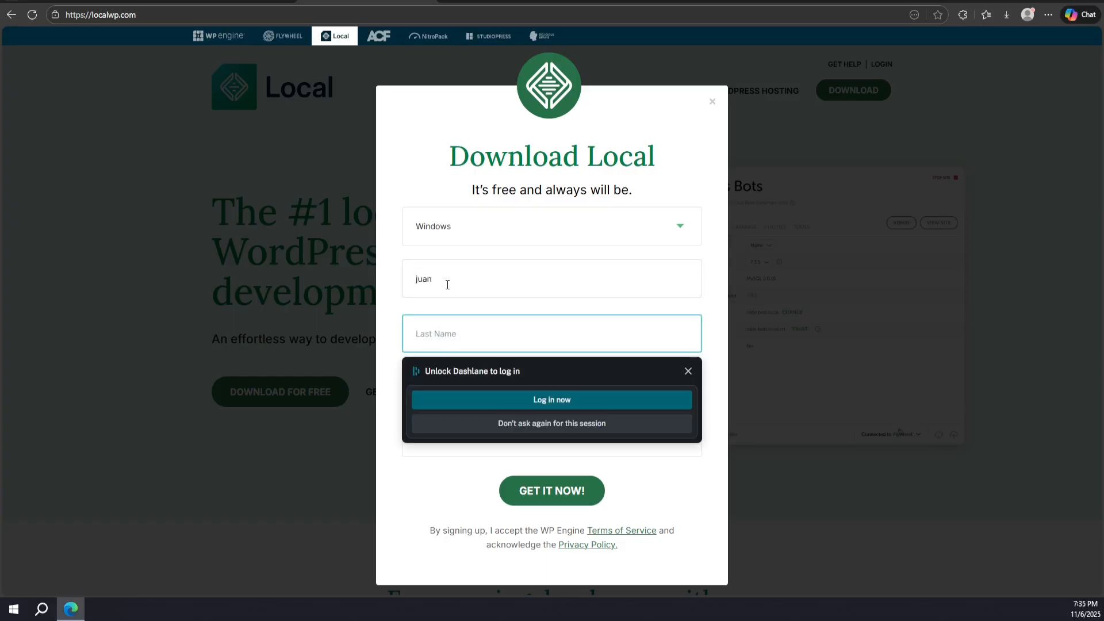
{"action": "type", "text": "doe"}
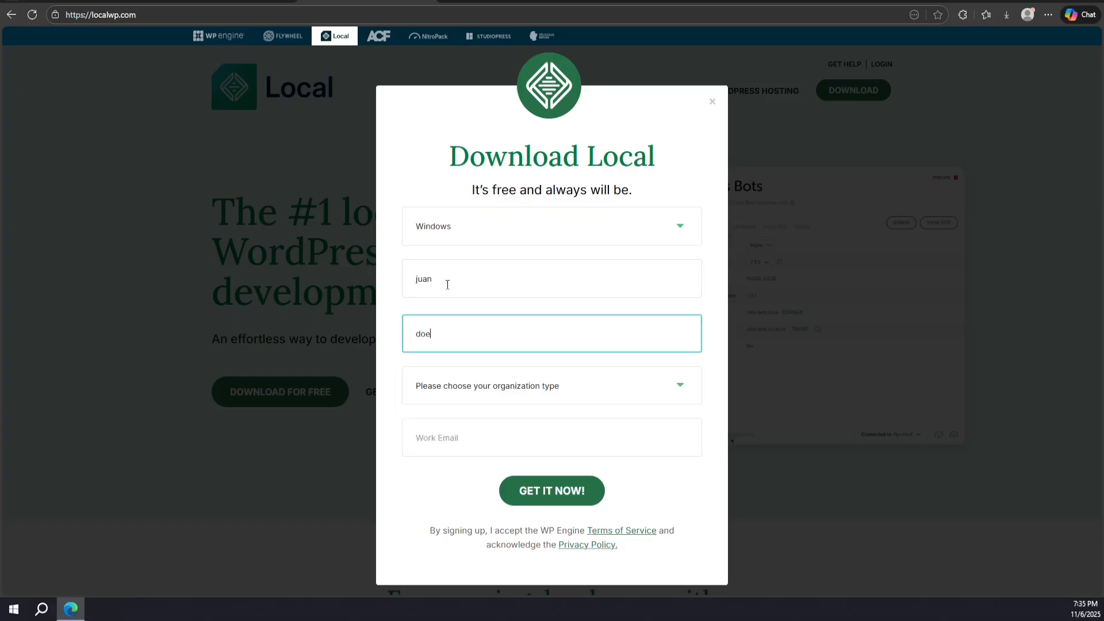
{"action": "left_click", "coordinate": [507, 394]}
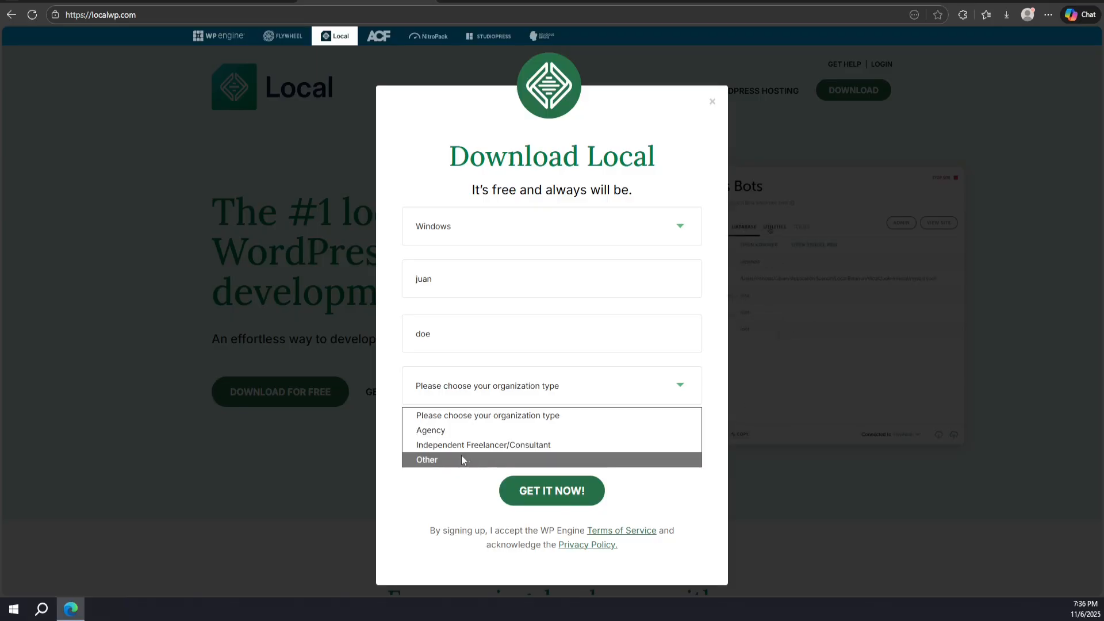
{"action": "left_click", "coordinate": [440, 460]}
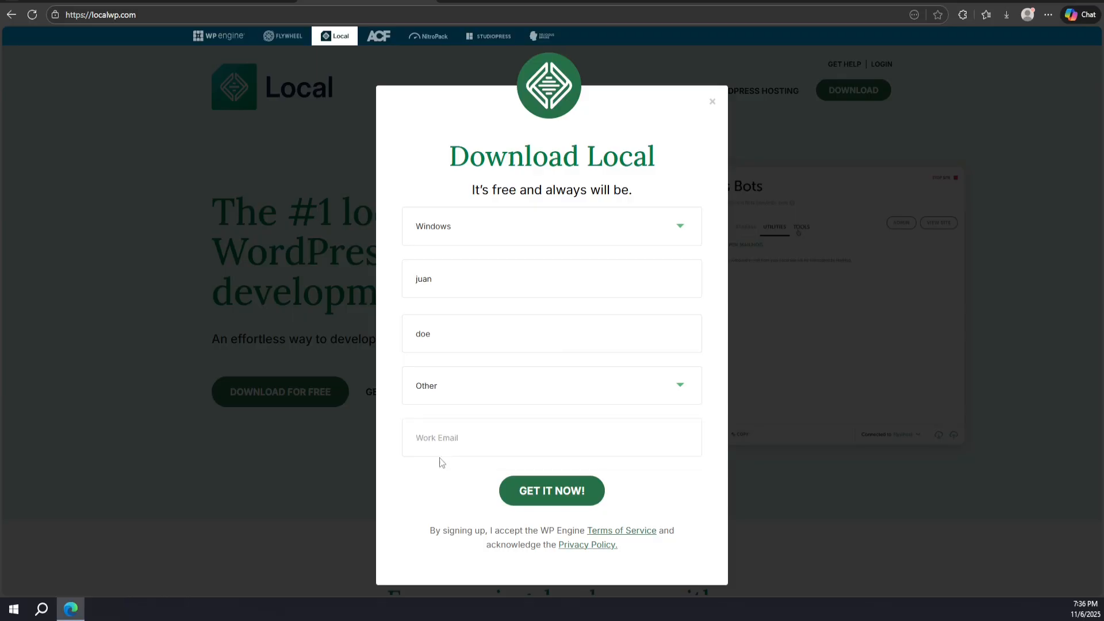
{"action": "left_click", "coordinate": [461, 439]}
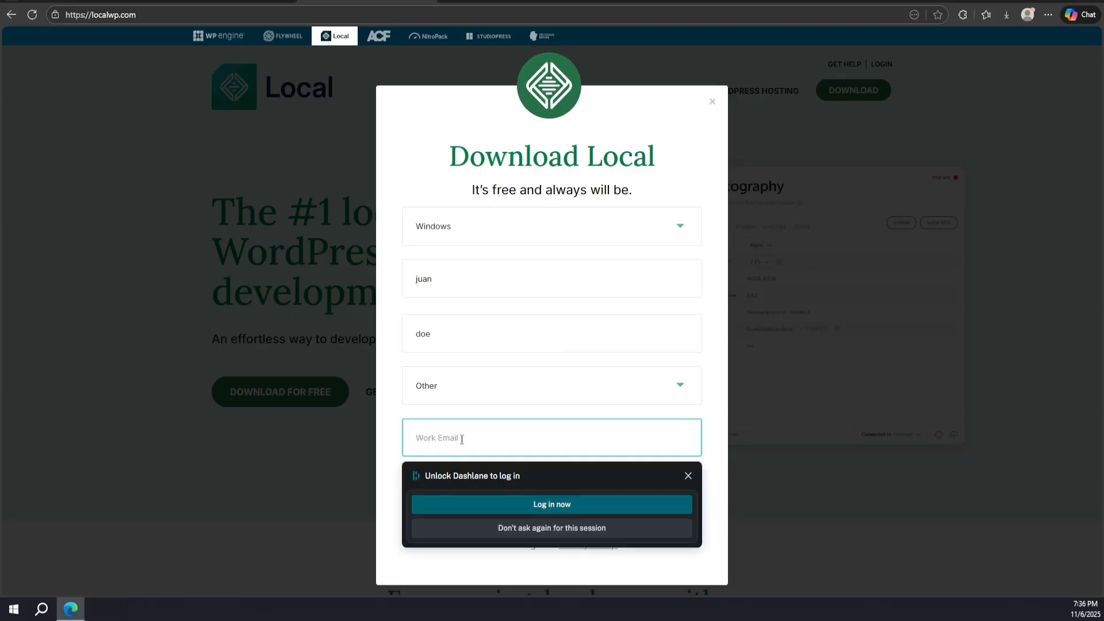
{"action": "type", "text": "k"}
{"action": "key", "text": "BackSpace"}
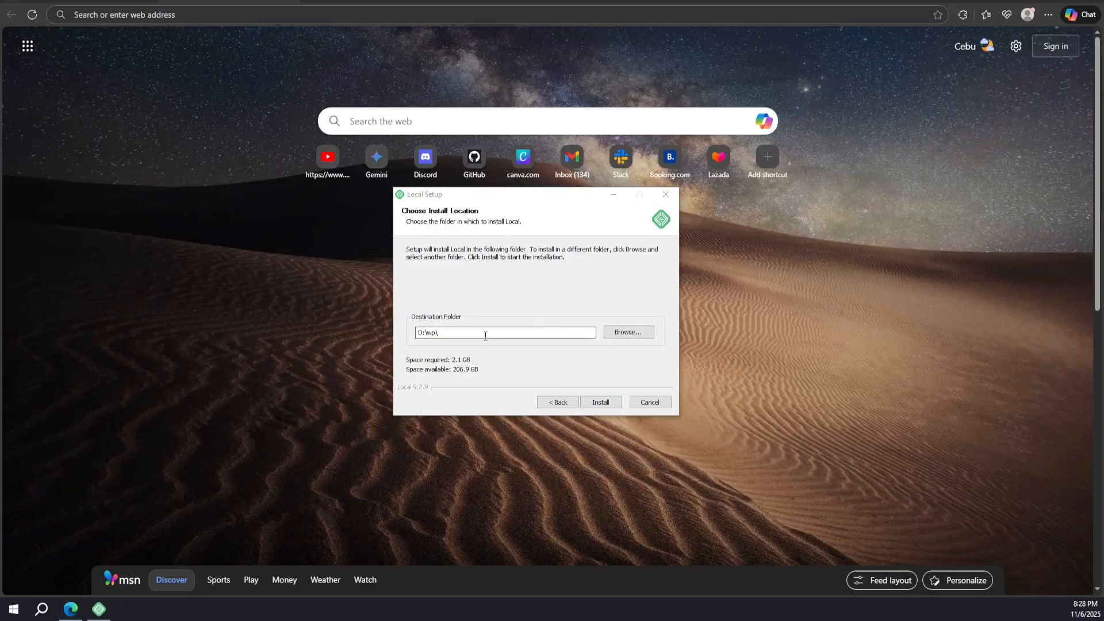
Install Local into D:\wp\ and finish setup with Run Local checked
{"action": "left_click", "coordinate": [598, 405]}
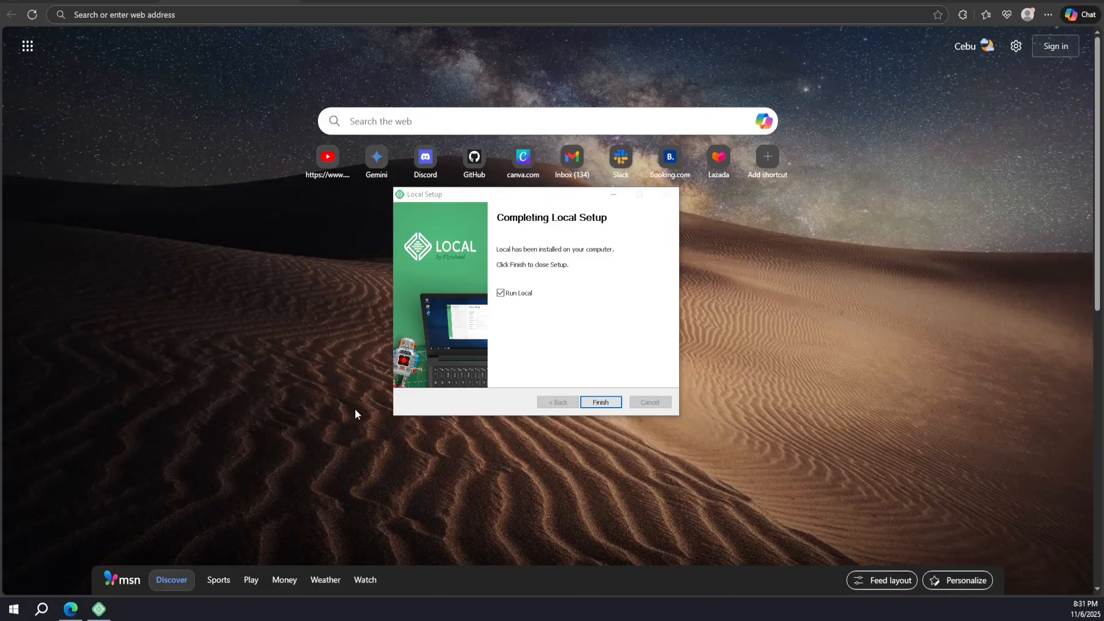
{"action": "left_click", "coordinate": [597, 402]}
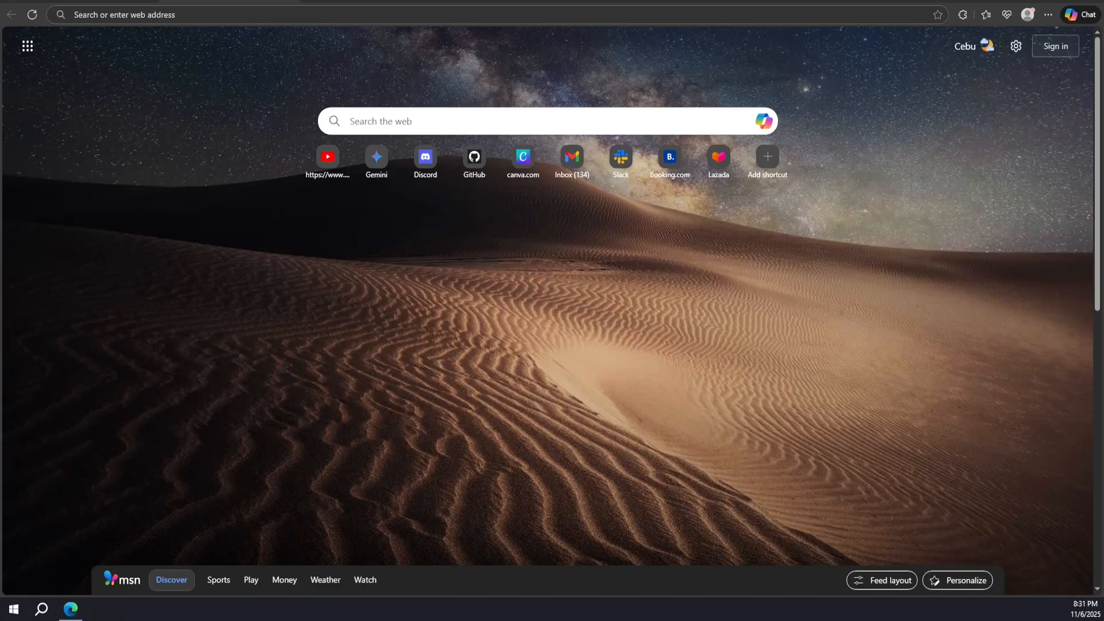
Launch Local via Windows search for 'local' and move its Terms of Service window into view
{"action": "left_click", "coordinate": [41, 609]}
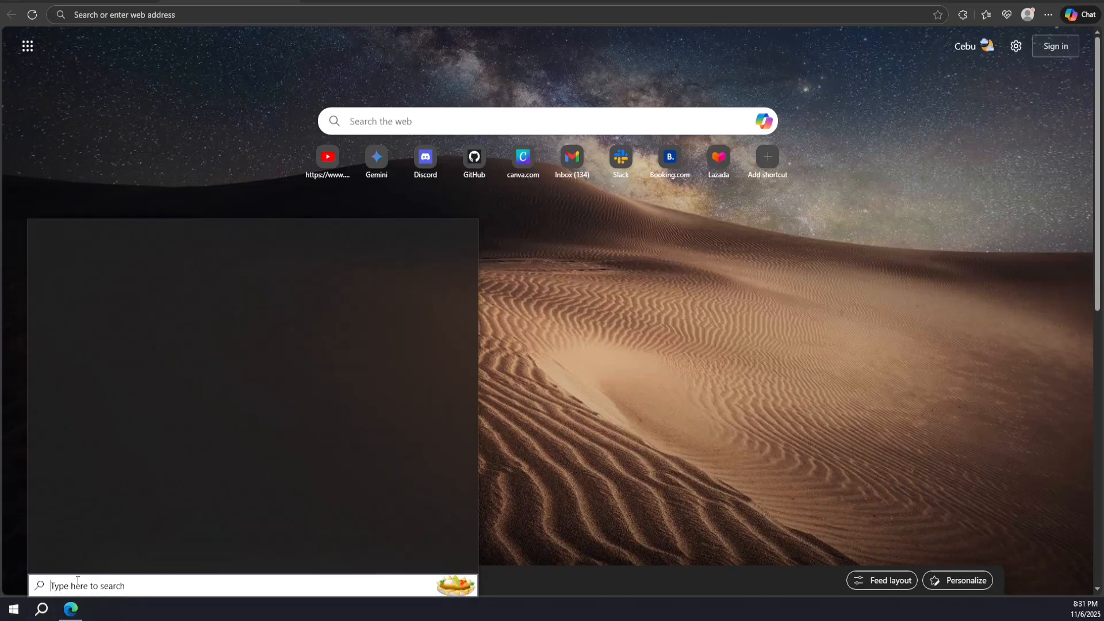
{"action": "type", "text": "local"}
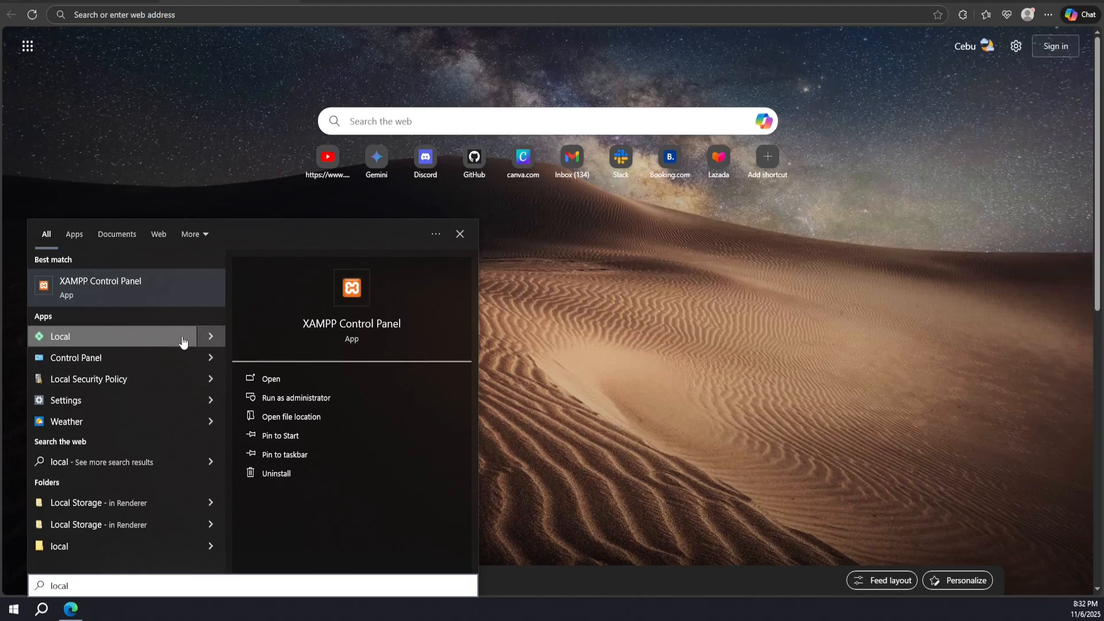
{"action": "left_click", "coordinate": [61, 337]}
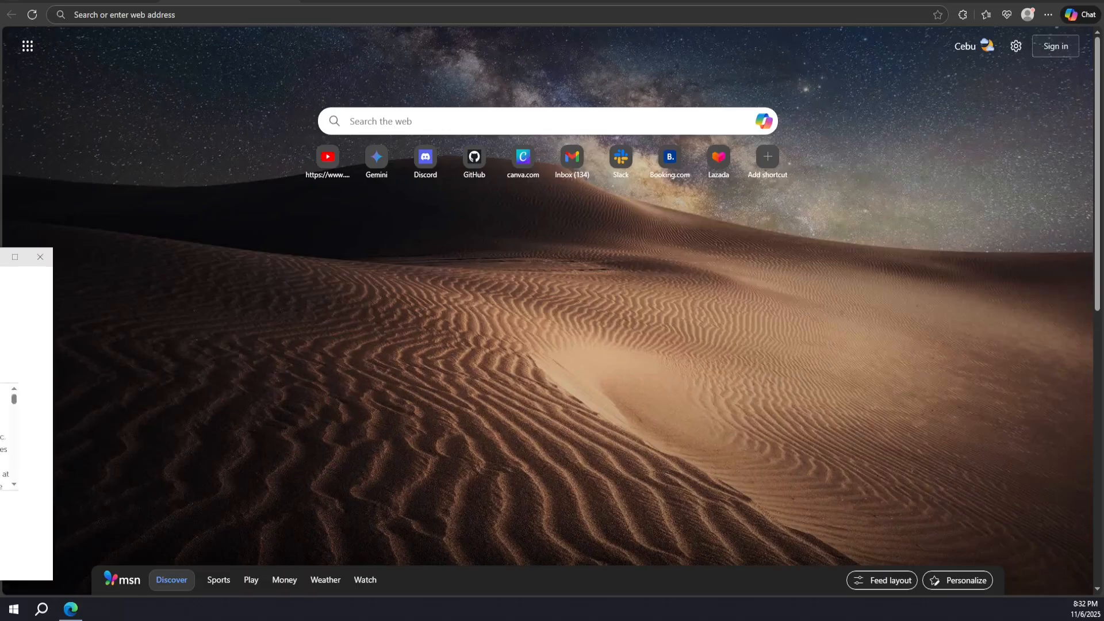
{"action": "left_click_drag", "start_coordinate": [266, 251], "coordinate": [396, 133]}
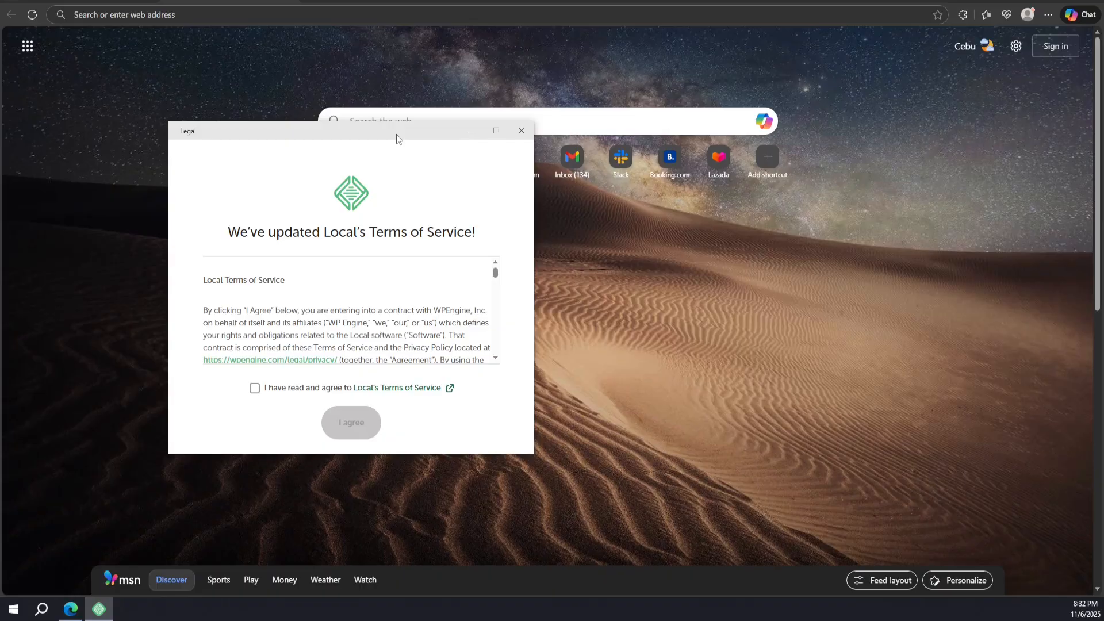
Tick the agreement checkbox and accept Local's updated Terms of Service
{"action": "left_click", "coordinate": [255, 395]}
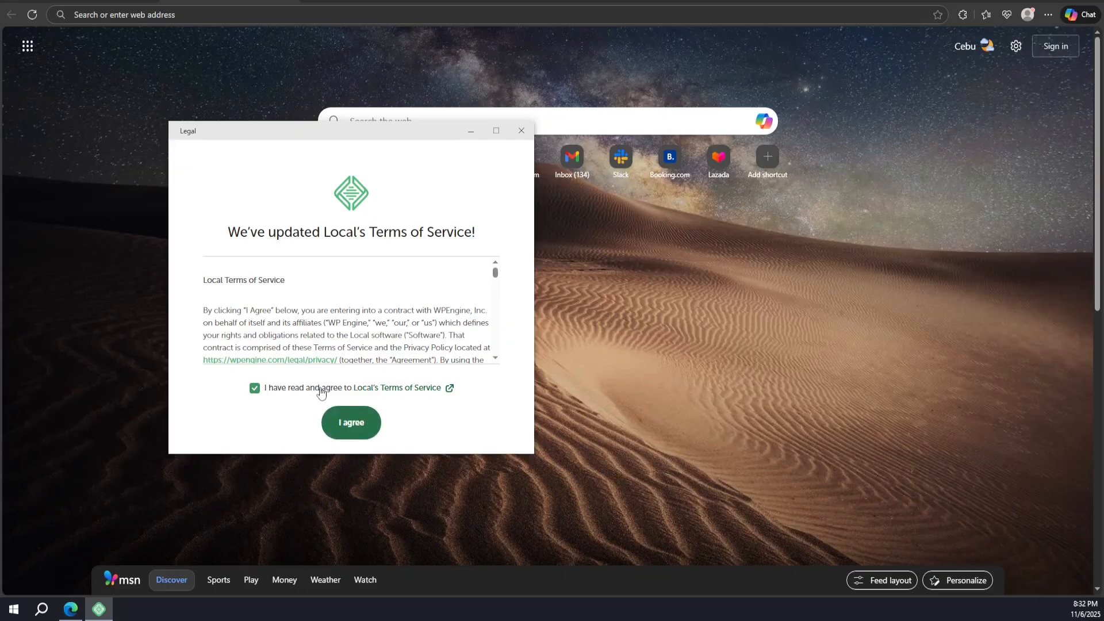
{"action": "scroll", "coordinate": [331, 352], "scroll_direction": "down", "scroll_amount": 5}
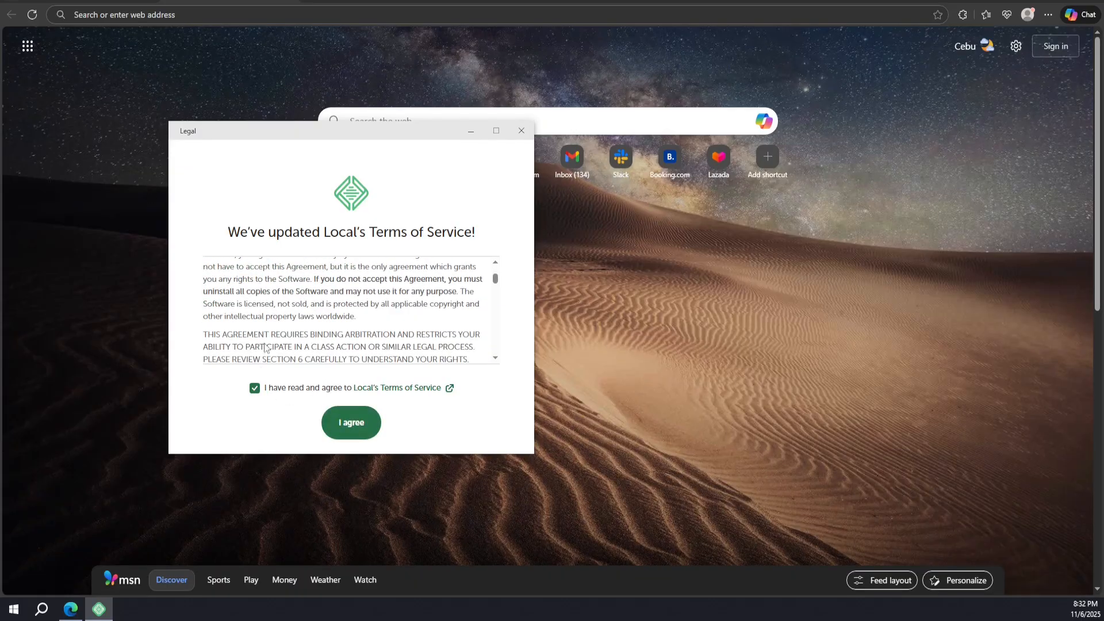
{"action": "scroll", "coordinate": [302, 362], "scroll_direction": "down", "scroll_amount": 15}
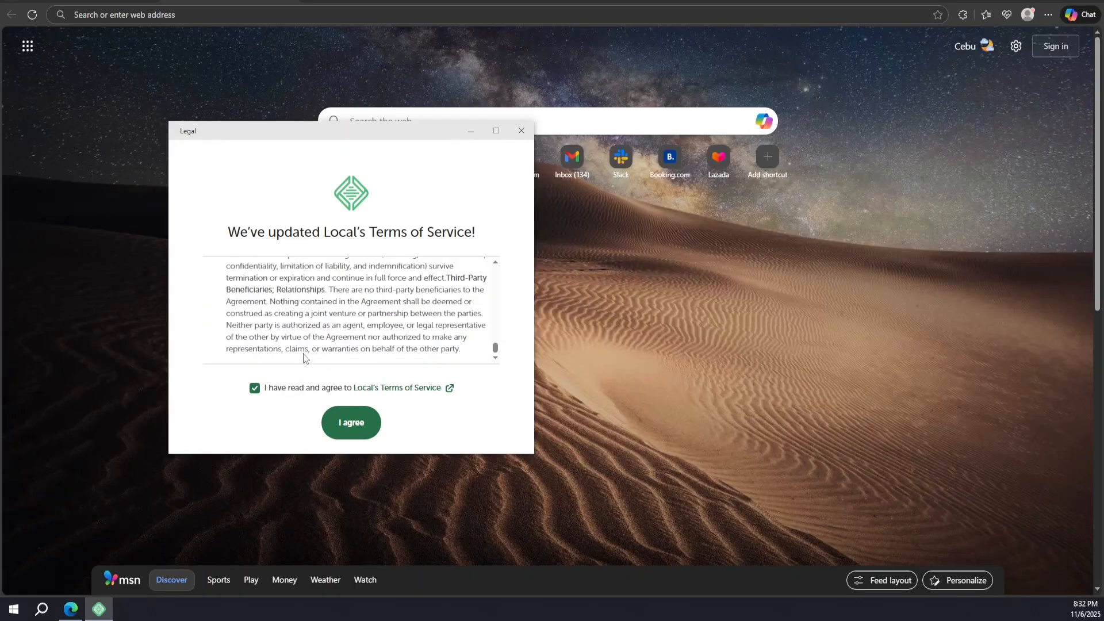
{"action": "left_click", "coordinate": [343, 428]}
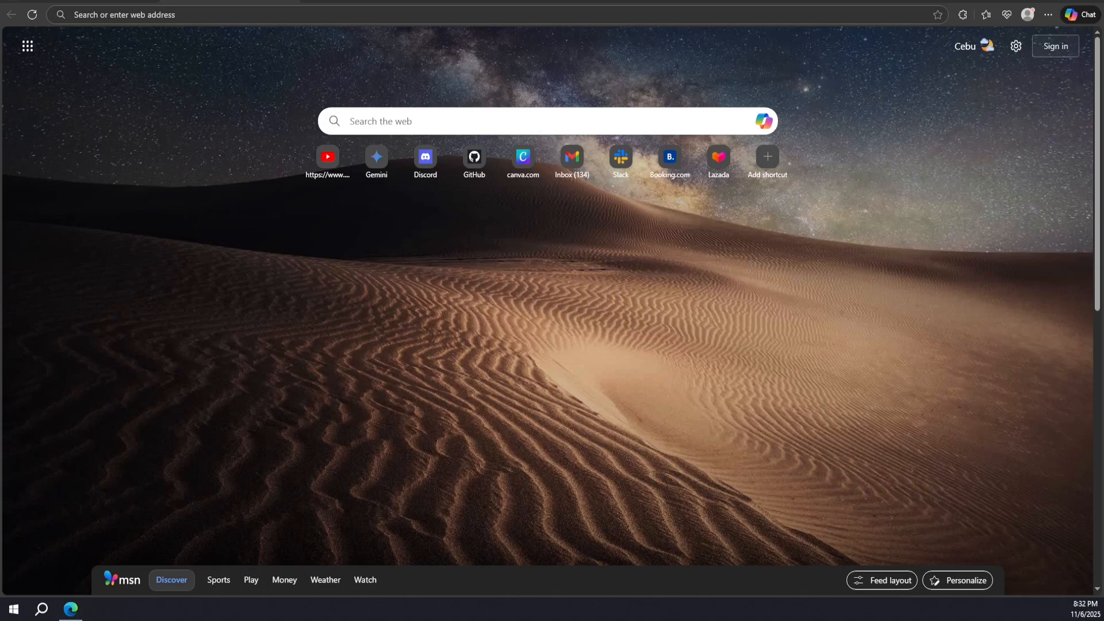
Close the Welcome to Local screen and decline sending error reports
{"action": "left_click_drag", "start_coordinate": [0, 125], "coordinate": [500, 55]}
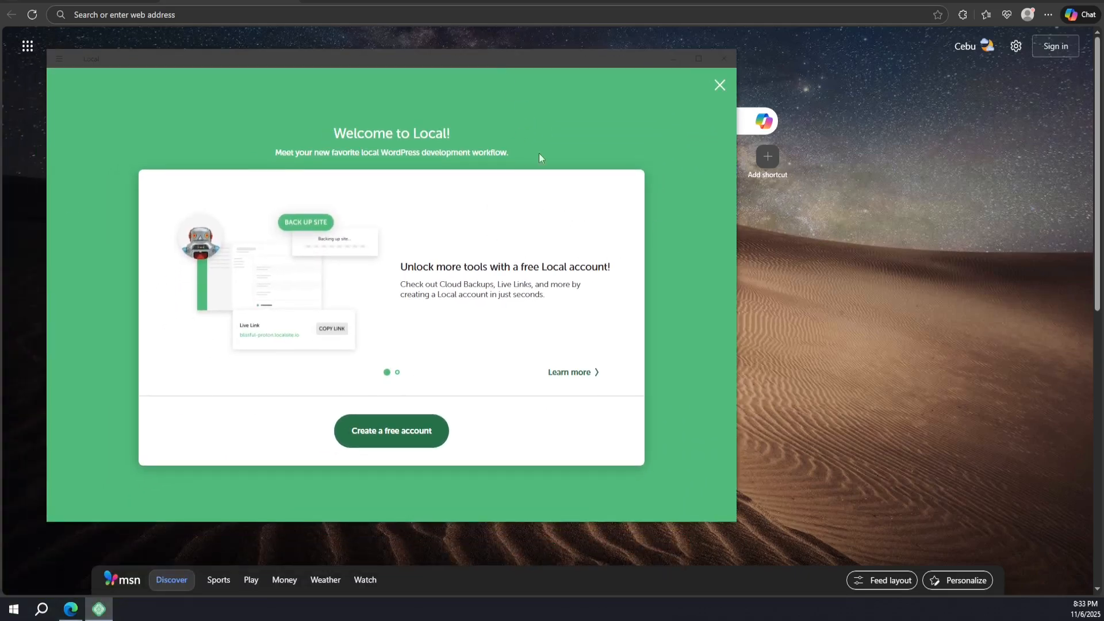
{"action": "left_click", "coordinate": [720, 86]}
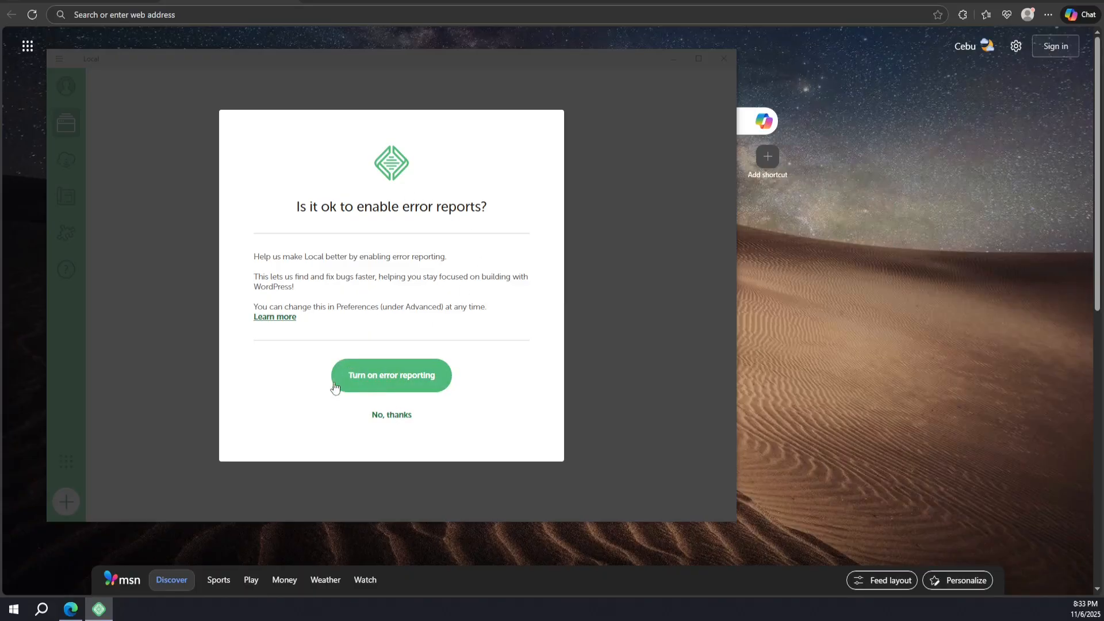
{"action": "left_click", "coordinate": [391, 416]}
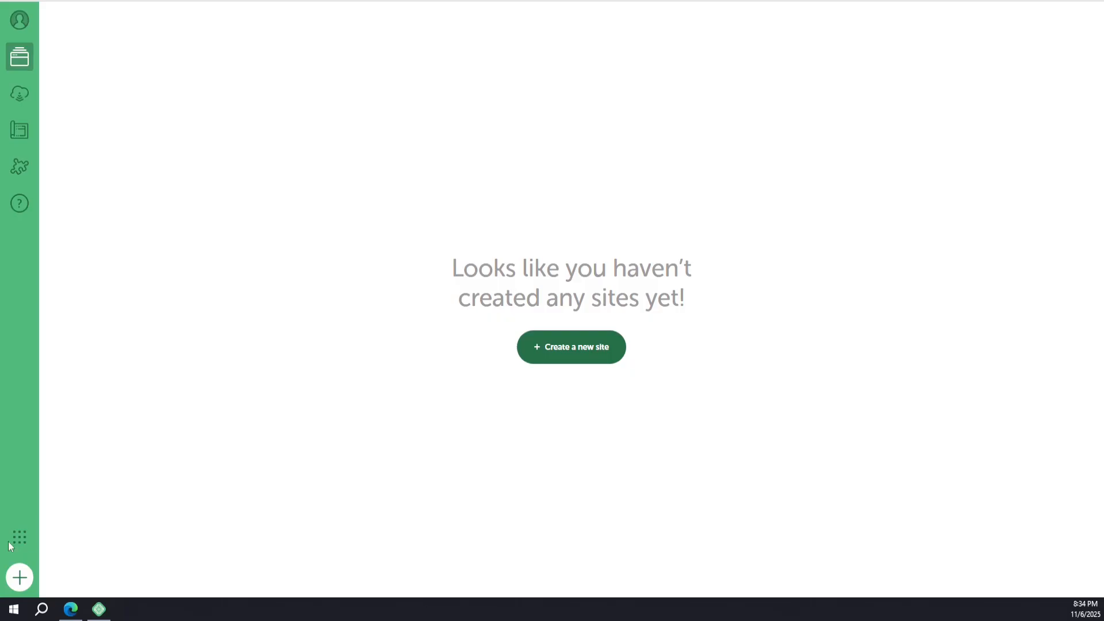
Choose 'Create a new site' on Local's empty sites screen to start a plain WordPress site
{"action": "left_click", "coordinate": [575, 355]}
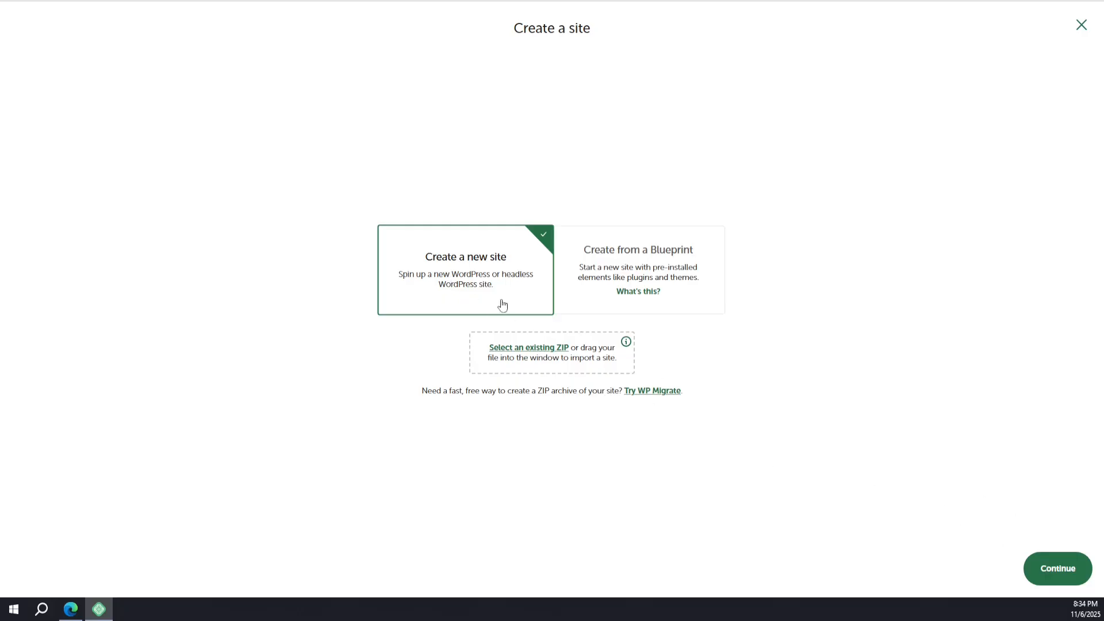
Name the site 'demo-site', confirm its domain demo-site.local in Advanced options, and continue
{"action": "left_click", "coordinate": [1045, 569]}
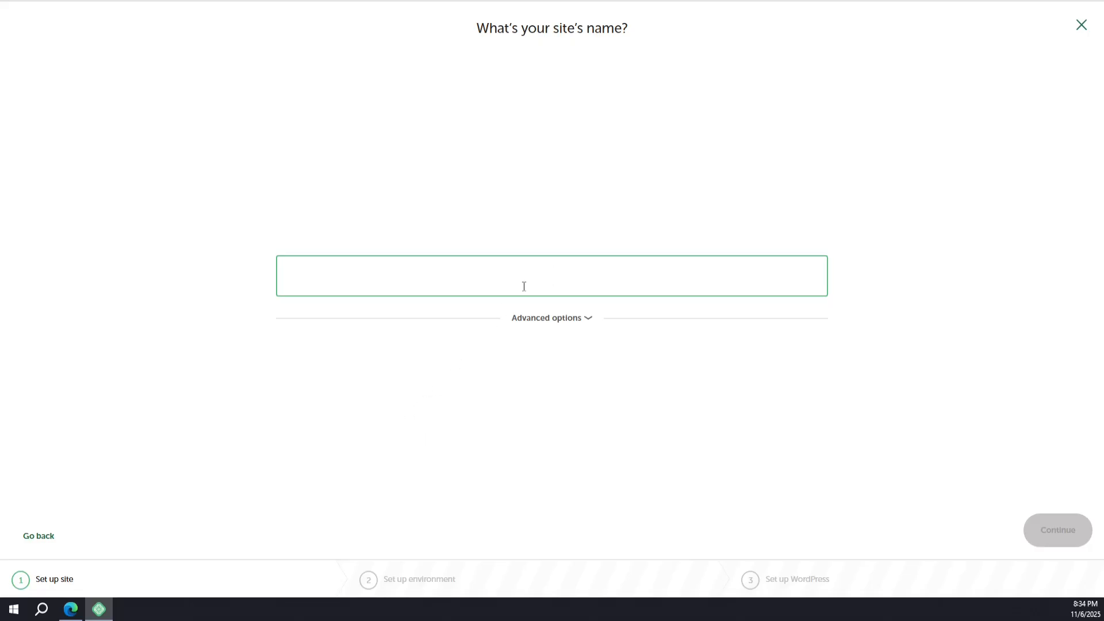
{"action": "type", "text": "demo"}
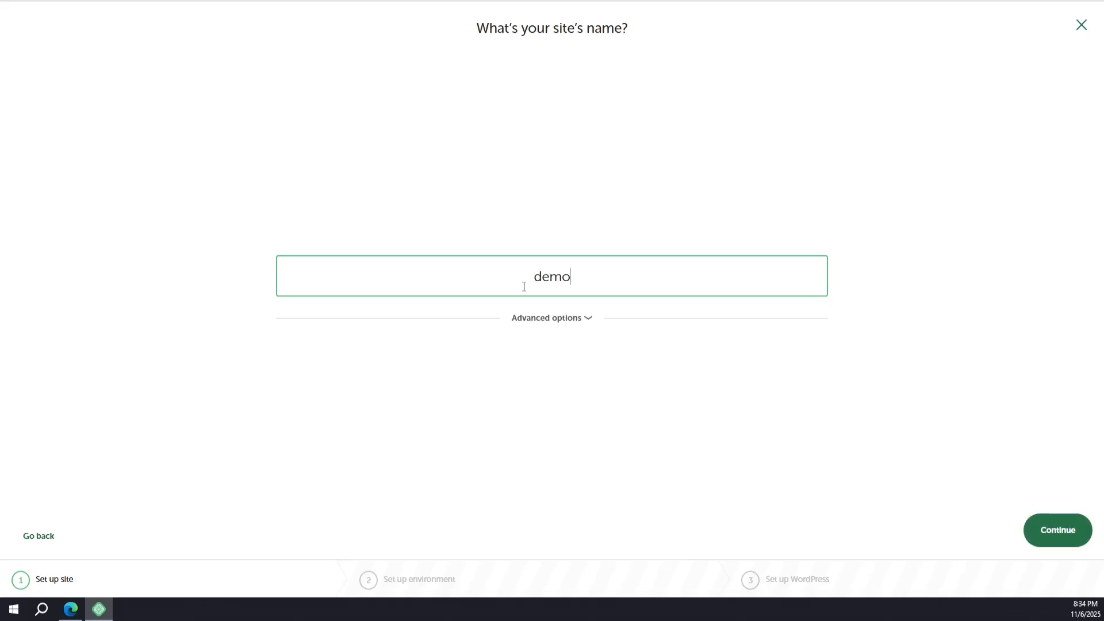
{"action": "type", "text": "-site"}
{"action": "left_click", "coordinate": [579, 325]}
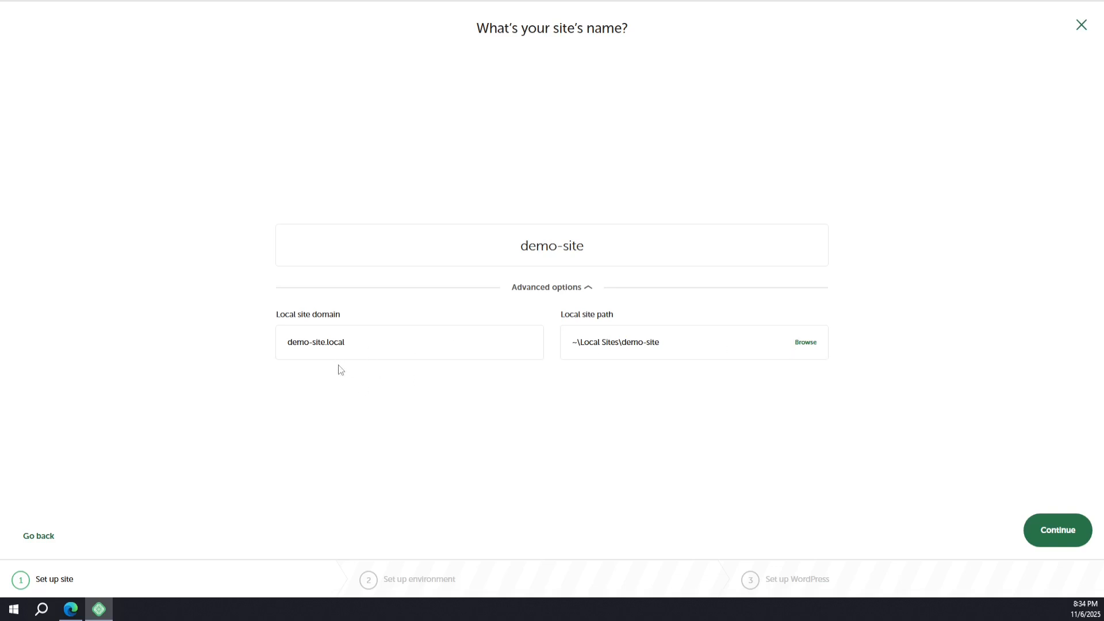
{"action": "left_click", "coordinate": [381, 348]}
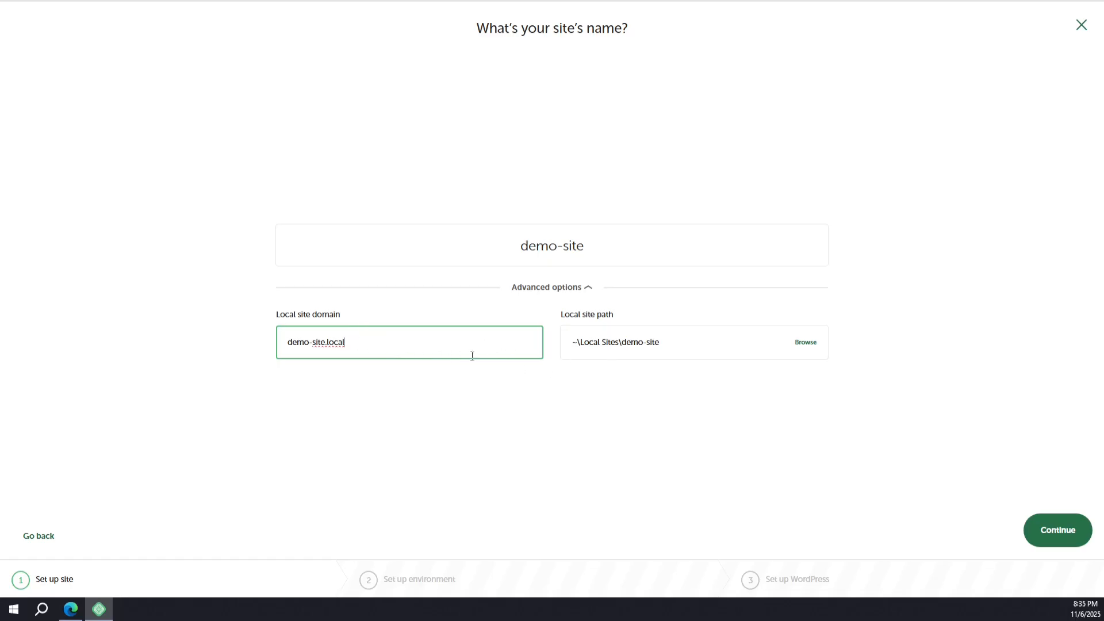
{"action": "left_click", "coordinate": [1050, 534]}
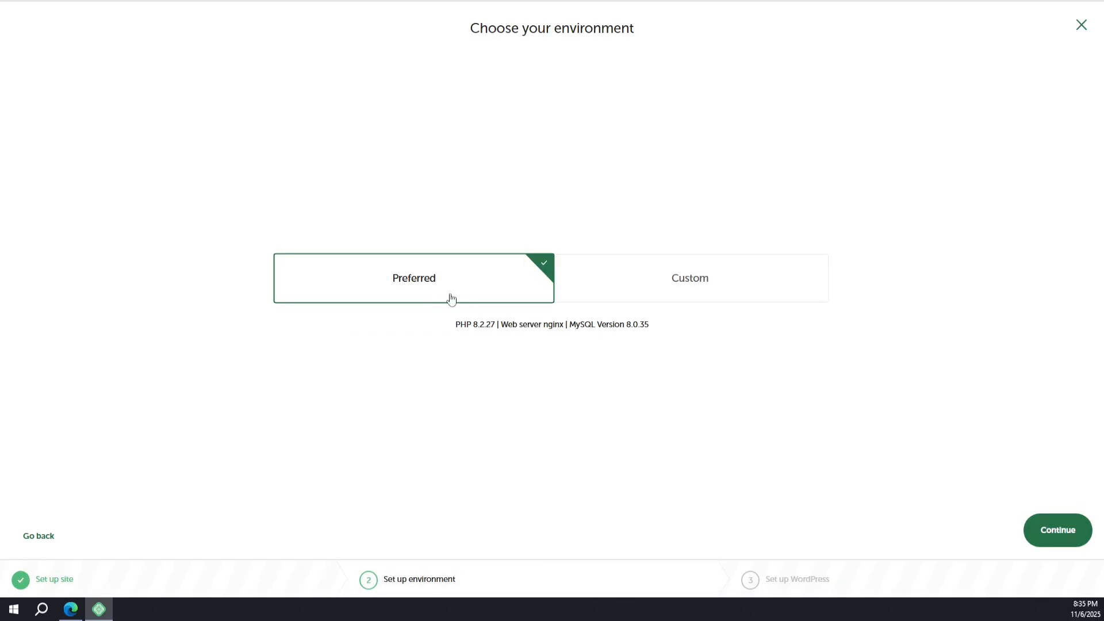
Keep the Preferred environment, set WordPress username admin with a password, and add the site
{"action": "left_click", "coordinate": [1034, 530]}
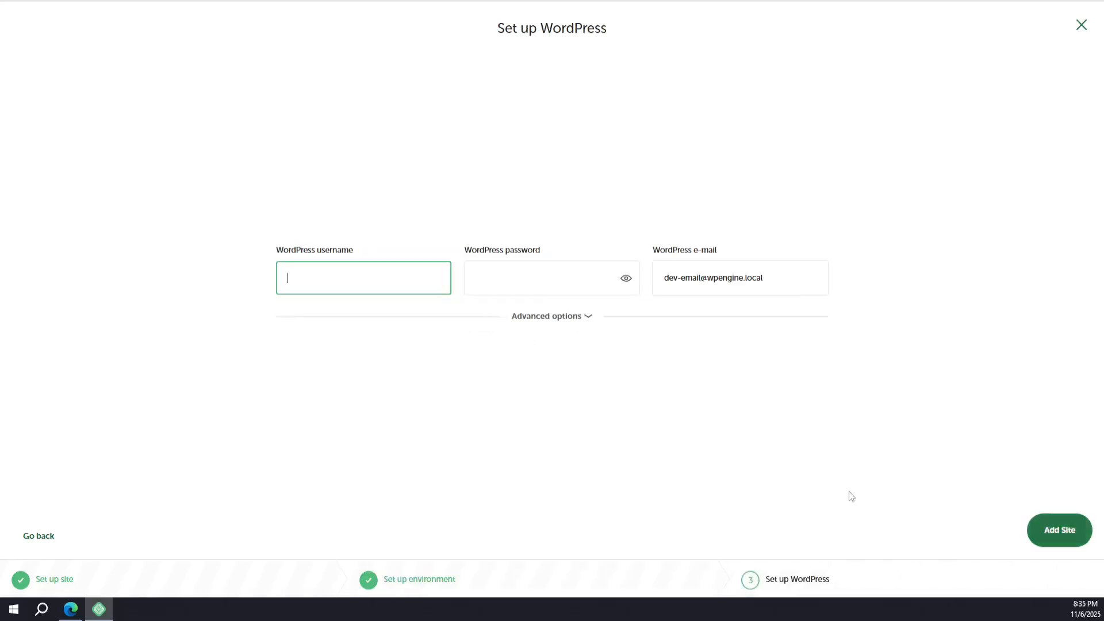
{"action": "left_click", "coordinate": [527, 282]}
{"action": "left_click", "coordinate": [375, 267]}
{"action": "type", "text": "admin"}
{"action": "key", "text": "Tab"}
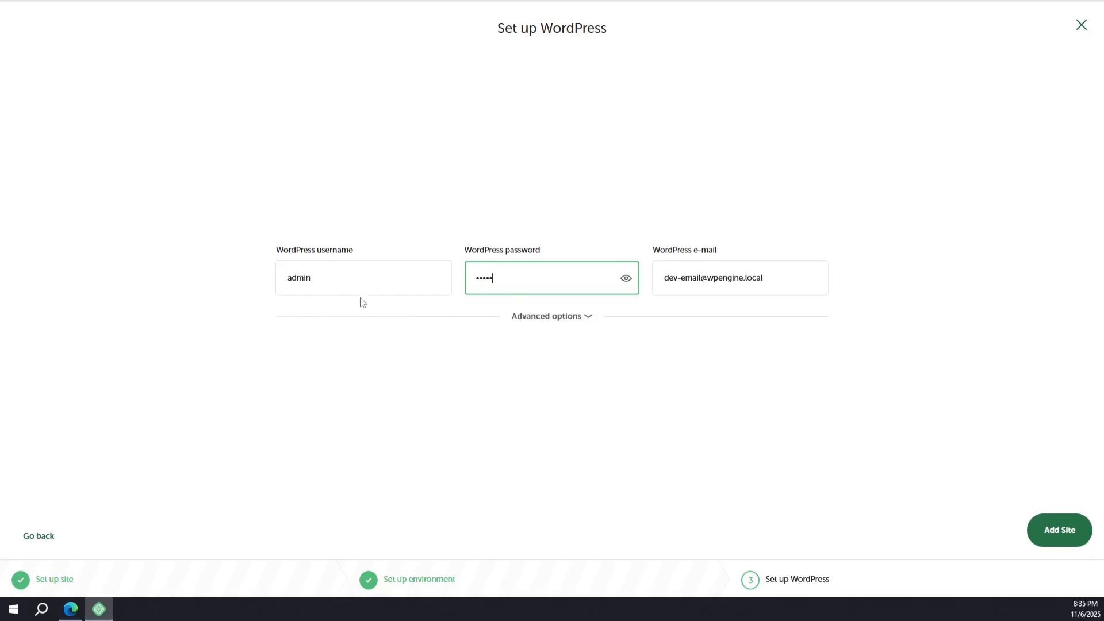
{"action": "left_click", "coordinate": [547, 324]}
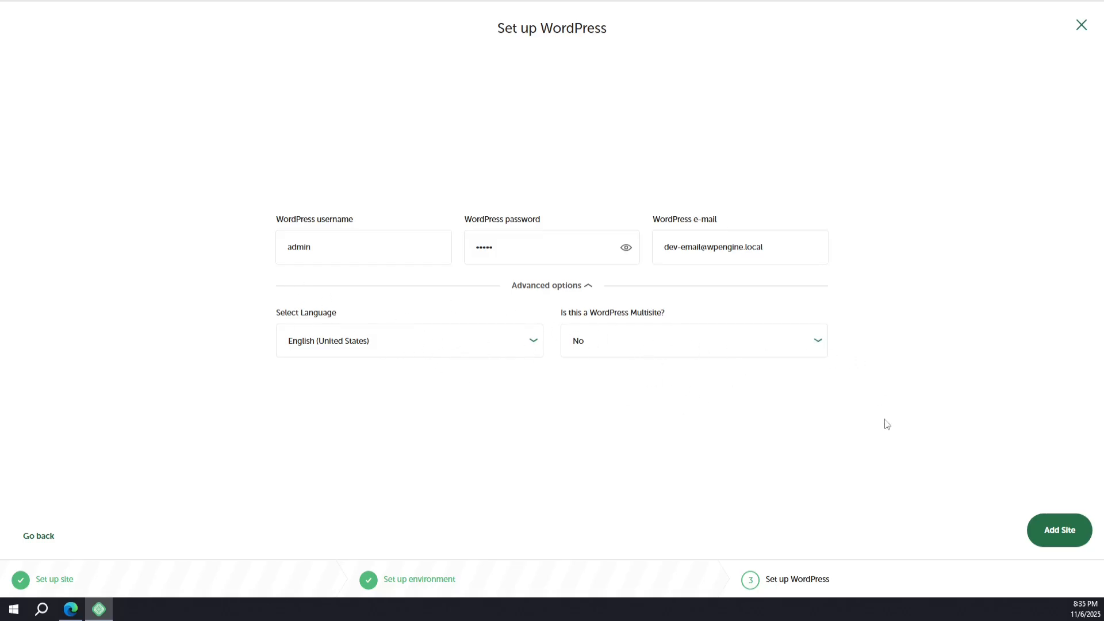
{"action": "left_click", "coordinate": [1044, 534]}
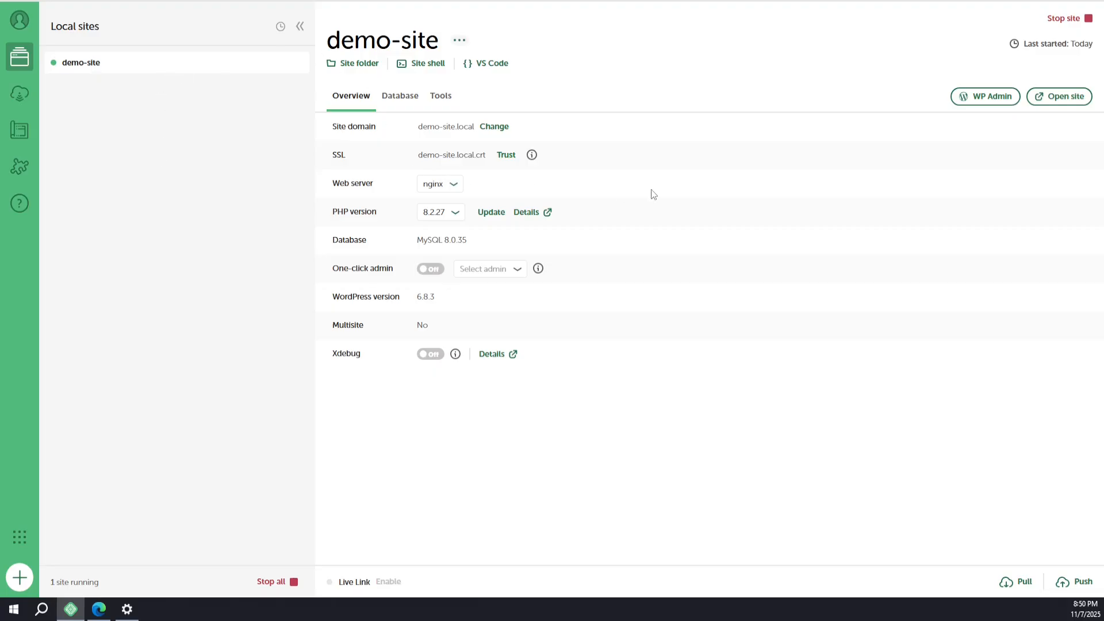
Open the demo-site front page, then go to demo-site.local/wp-admin for the login screen
{"action": "left_click", "coordinate": [1052, 104]}
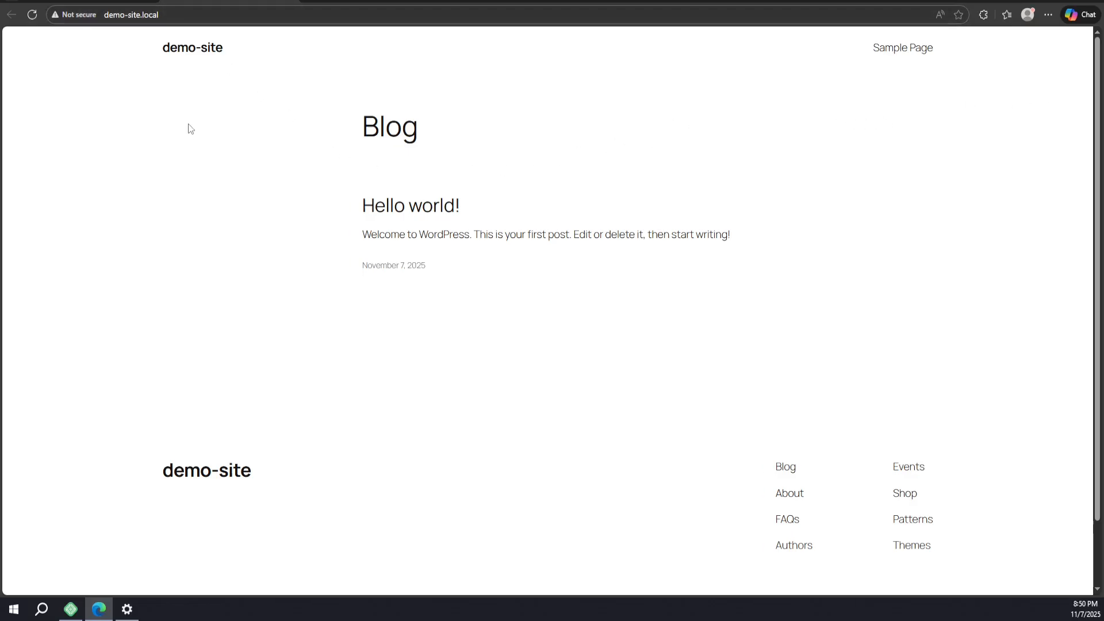
{"action": "left_click", "coordinate": [192, 20]}
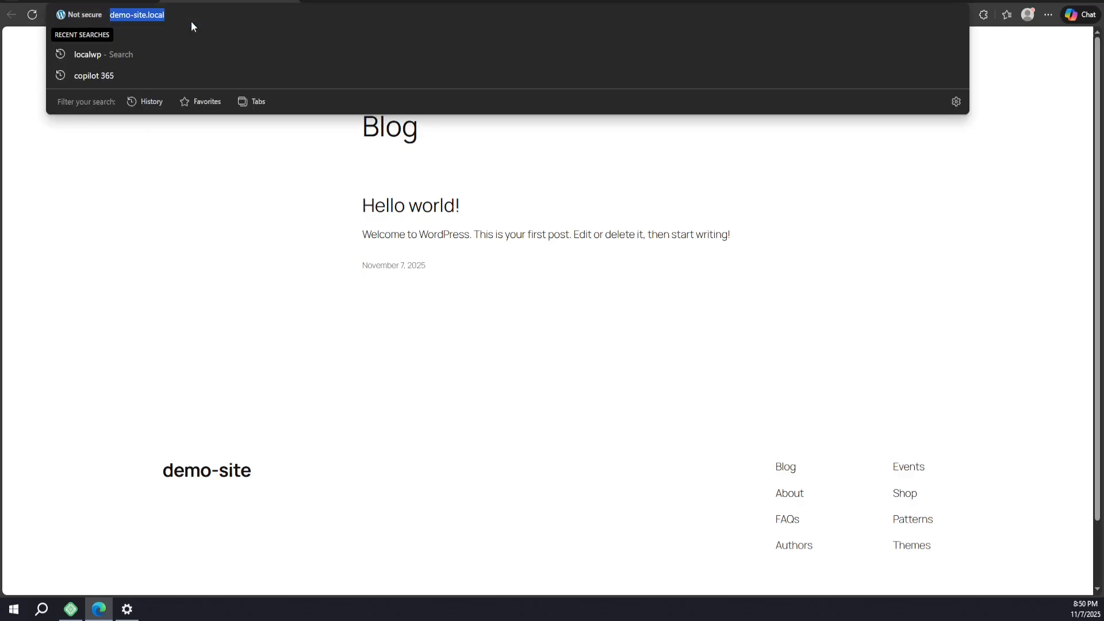
{"action": "key", "text": "End"}
{"action": "type", "text": "/"}
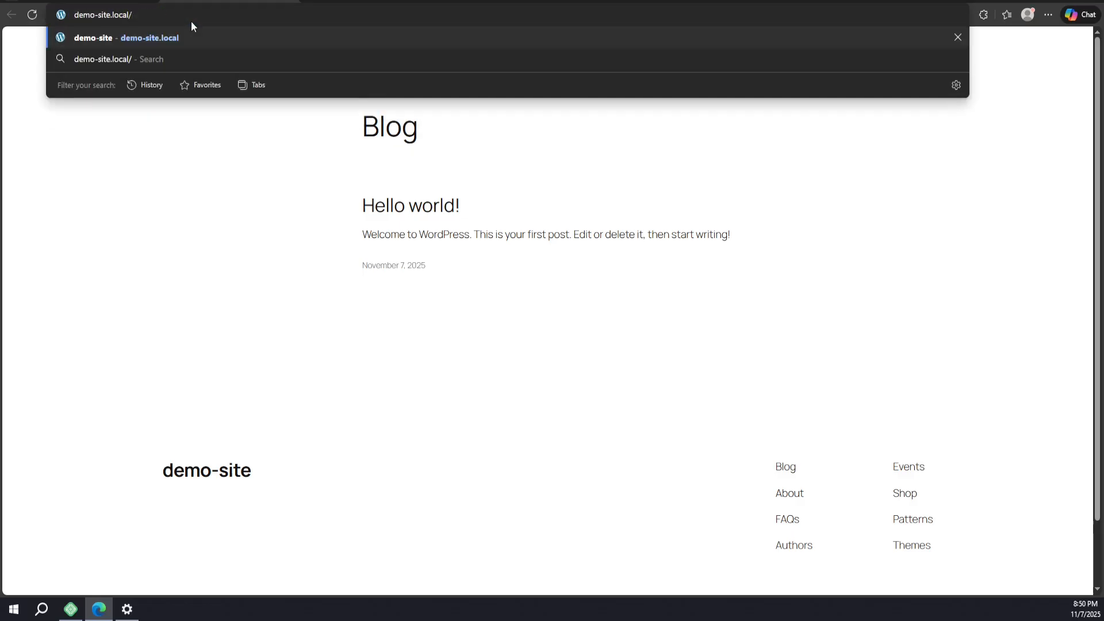
{"action": "type", "text": "wp-admin"}
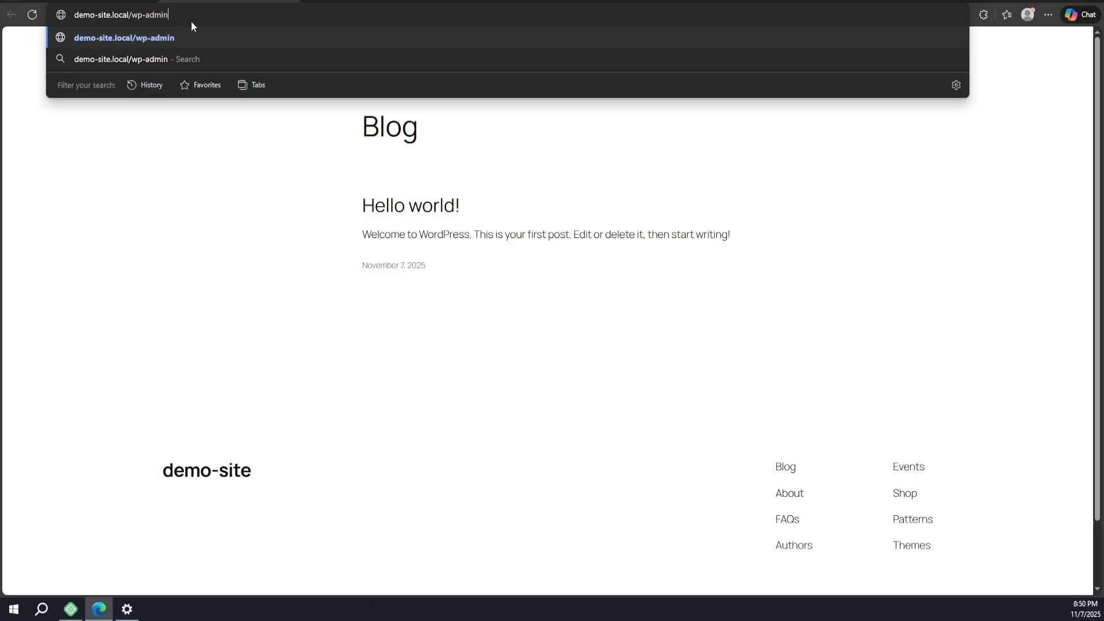
{"action": "key", "text": "Return"}
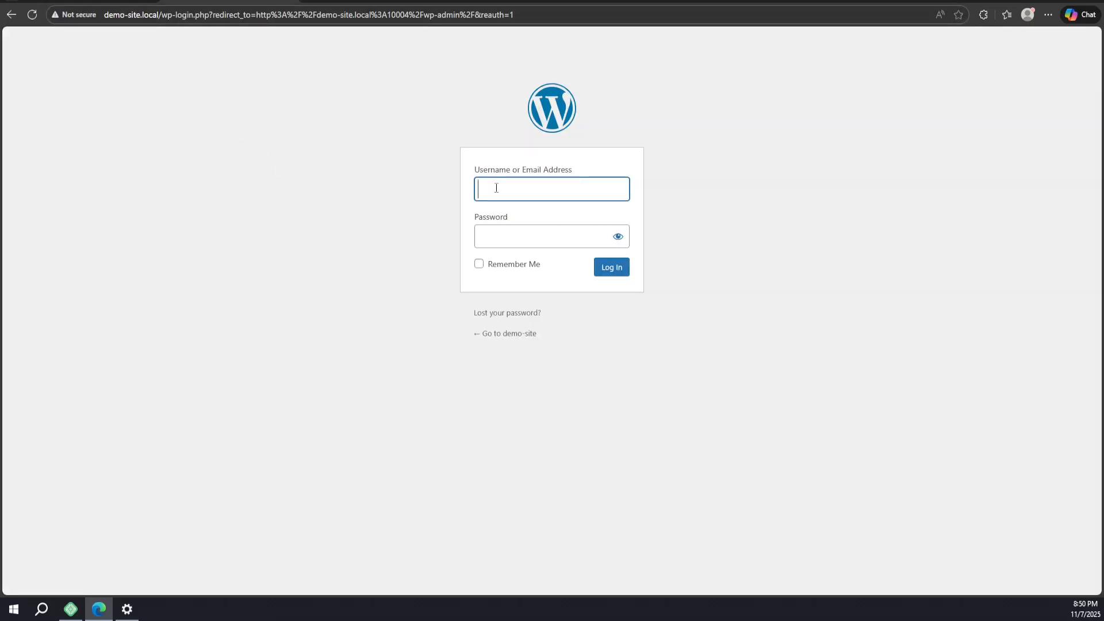
Log in with username admin and the account password to reach the Dashboard
{"action": "type", "text": "admin"}
{"action": "key", "text": "Tab"}
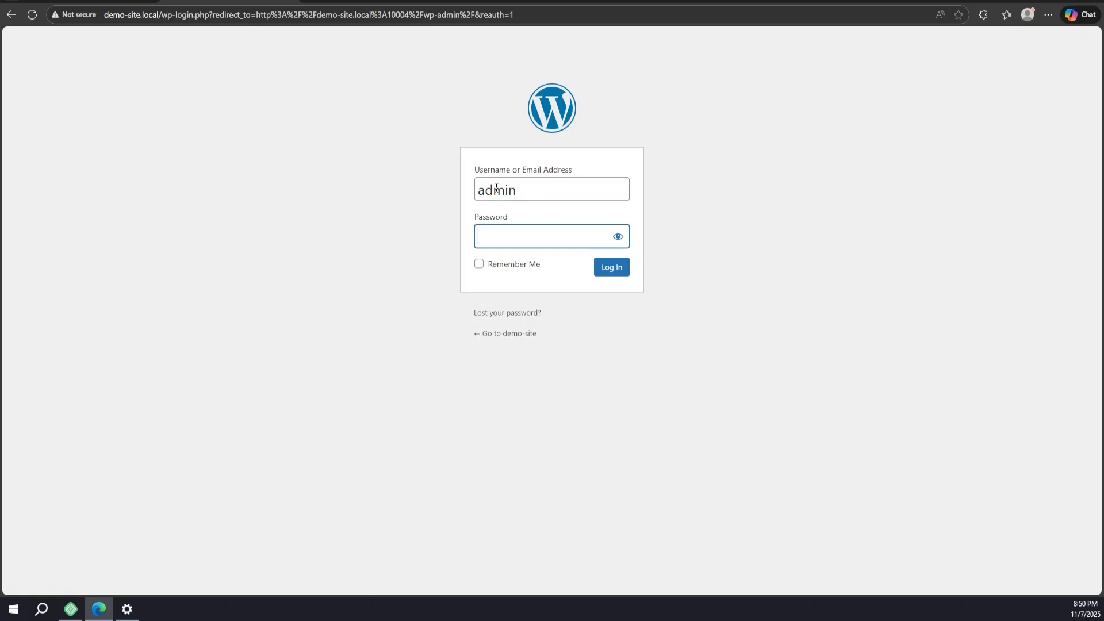
{"action": "type", "text": "ad"}
{"action": "key", "text": "BackSpace"}
{"action": "key", "text": "BackSpace"}
{"action": "type", "text": "admin"}
{"action": "key", "text": "Return"}
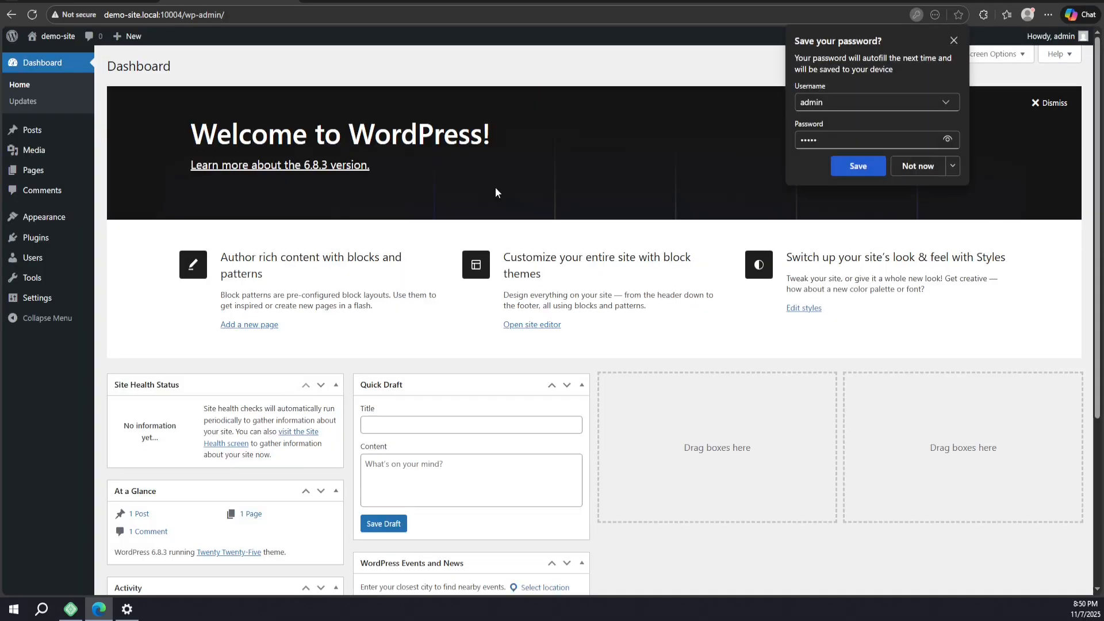
Decline the browser's password save prompt and log admin out of demo-site
{"action": "left_click", "coordinate": [917, 166]}
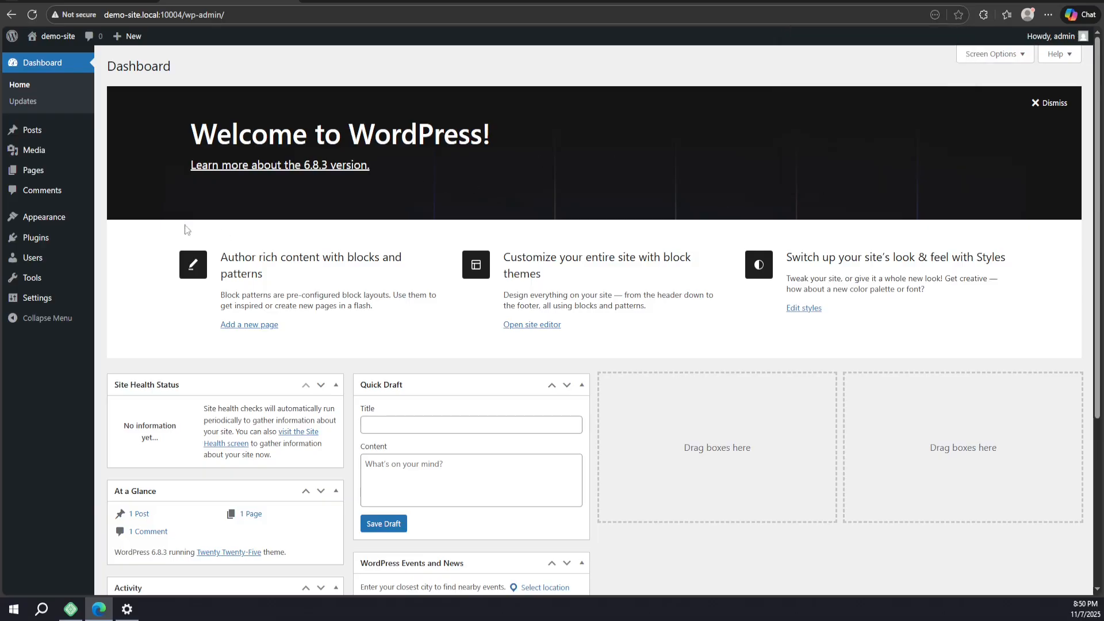
{"action": "scroll", "coordinate": [80, 179], "scroll_direction": "down", "scroll_amount": 4}
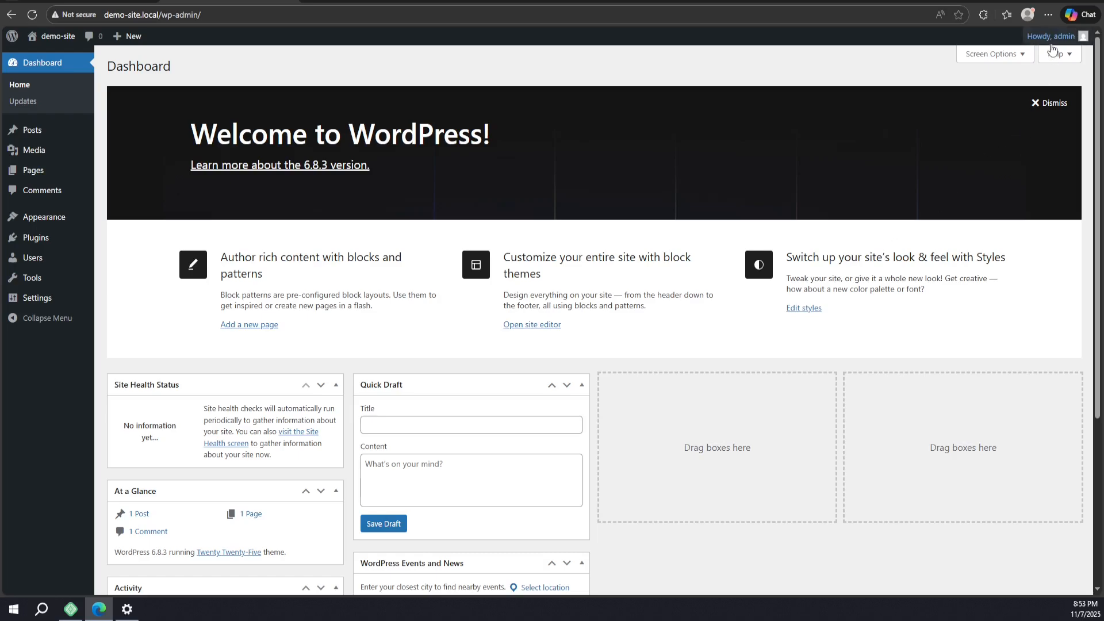
{"action": "mouse_move", "coordinate": [1048, 47]}
{"action": "left_click", "coordinate": [1010, 91]}
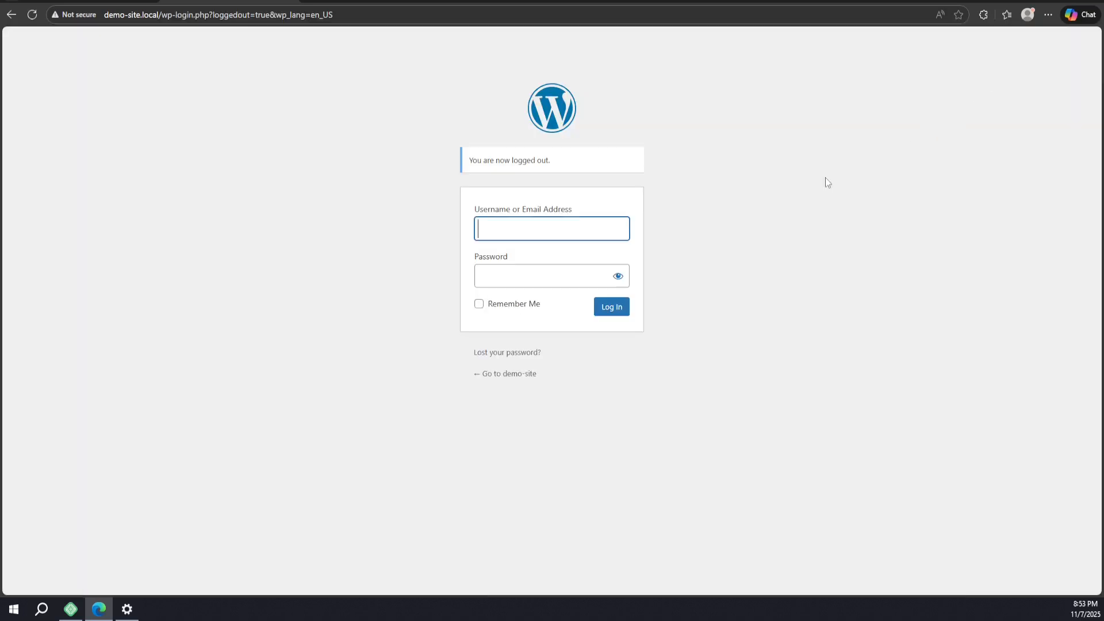
Switch One-click admin On with user 'admin' in Local, then open demo-site's WP Admin
{"action": "left_click", "coordinate": [71, 609]}
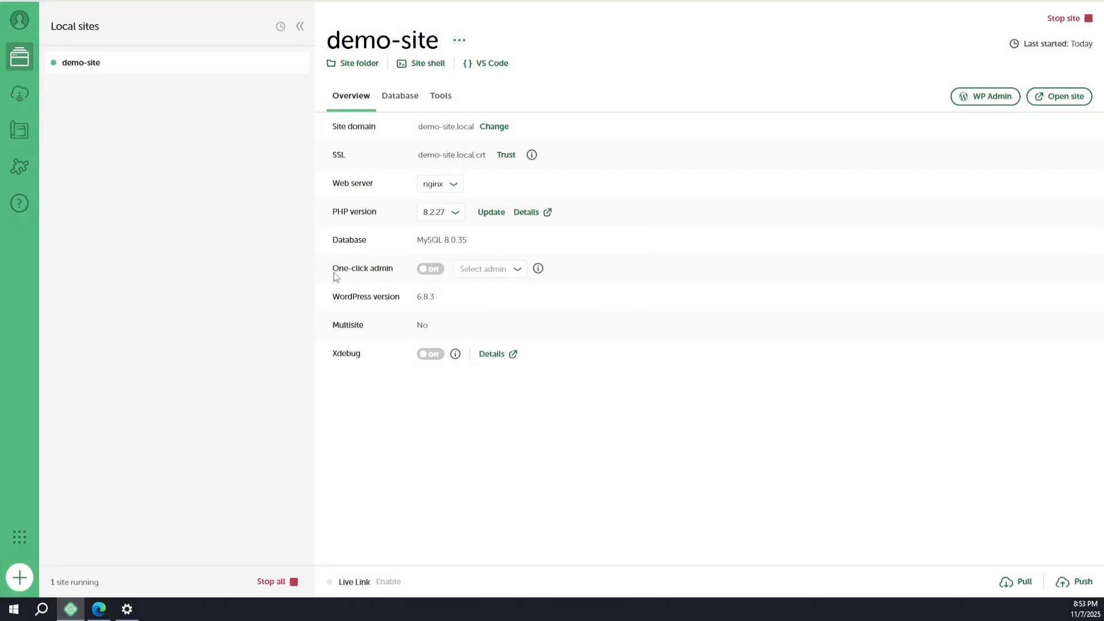
{"action": "left_click", "coordinate": [431, 273]}
{"action": "left_click", "coordinate": [477, 275]}
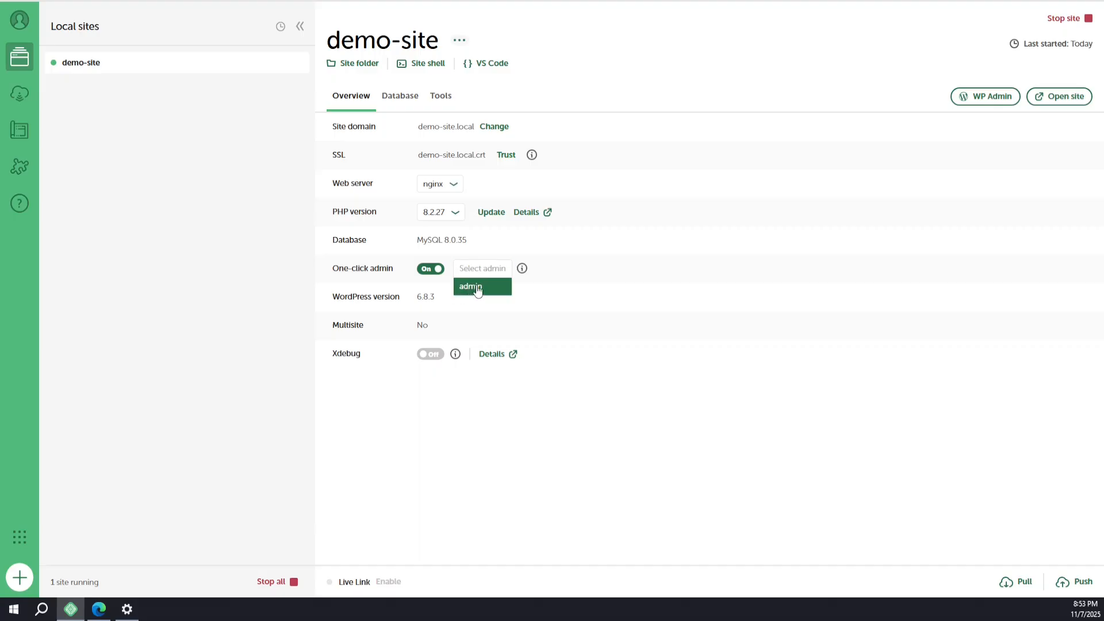
{"action": "left_click", "coordinate": [472, 287]}
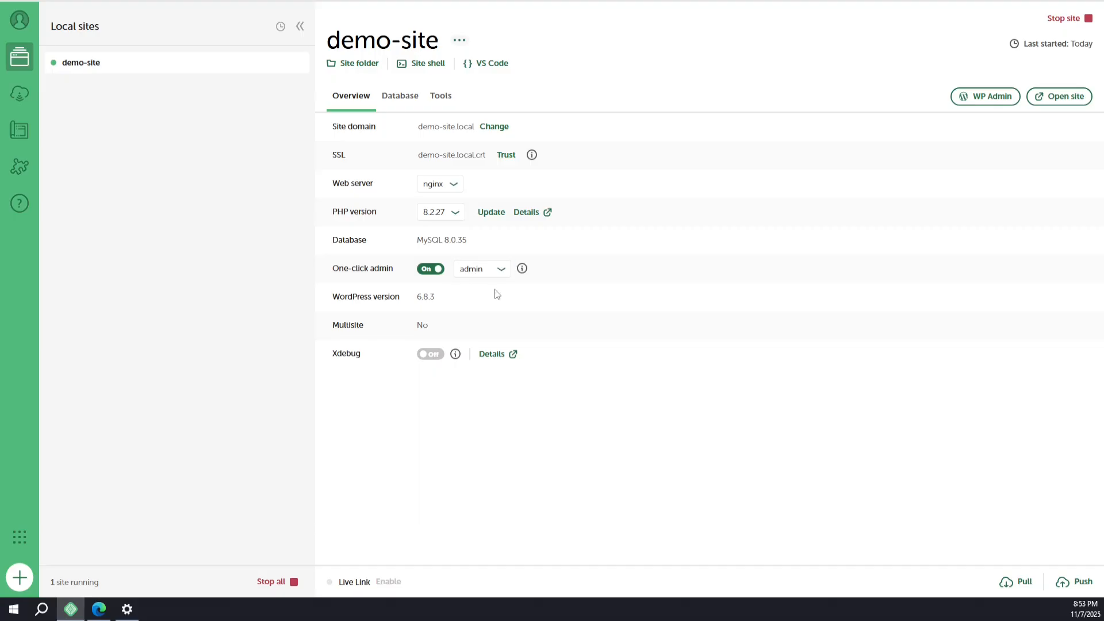
{"action": "left_click", "coordinate": [986, 103]}
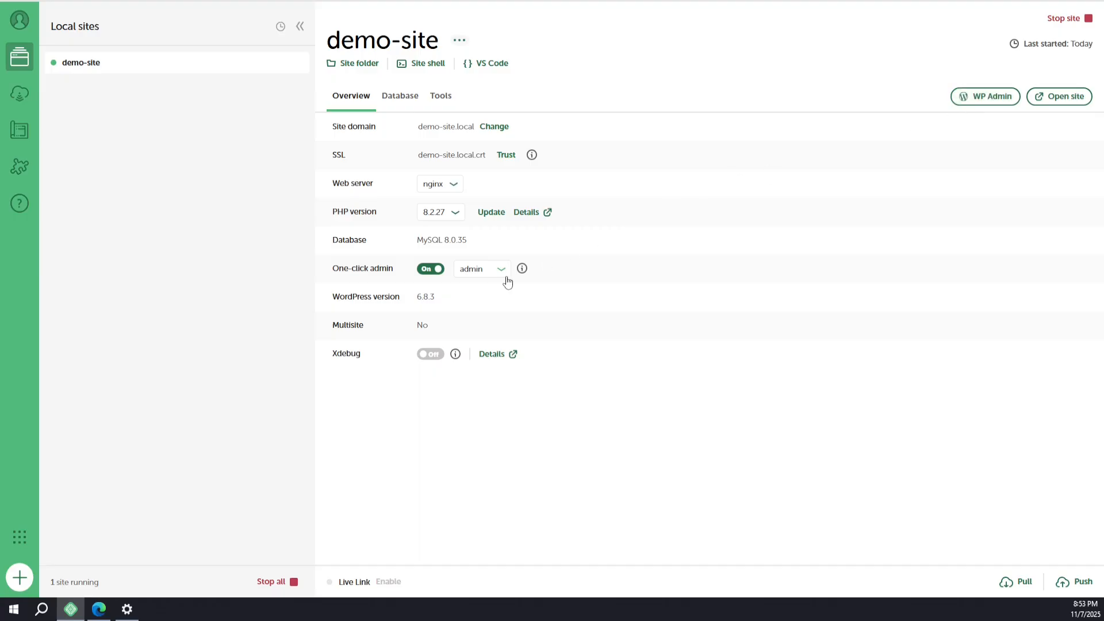